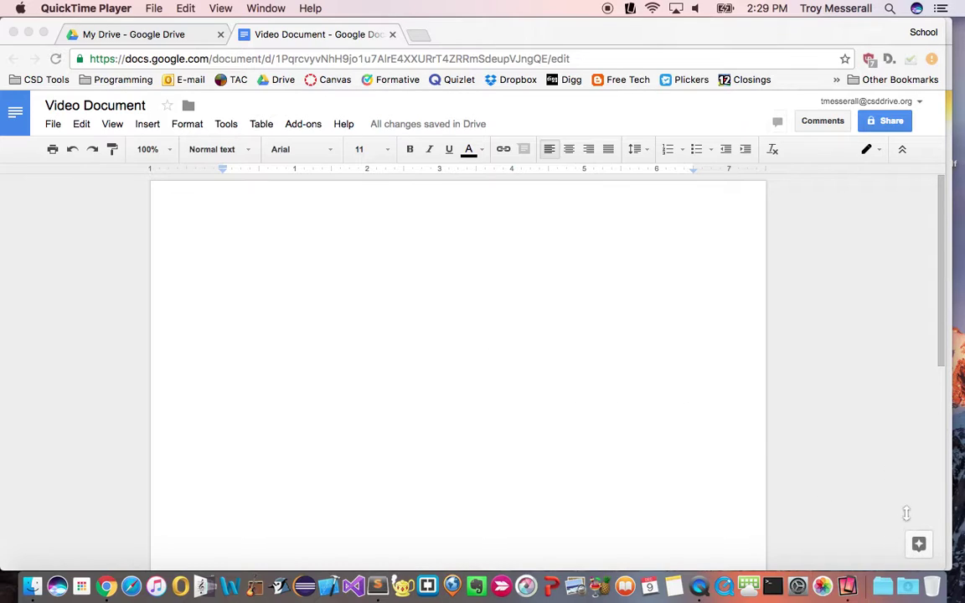
- Enter the heading "Steve Jobs" at the start of the blank document
left_click(338, 232)
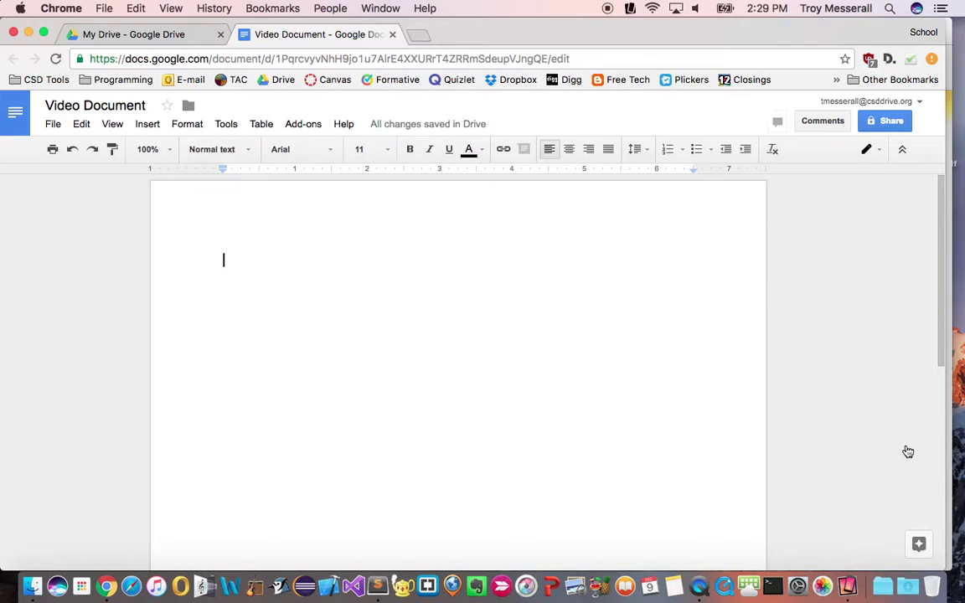
type("s")
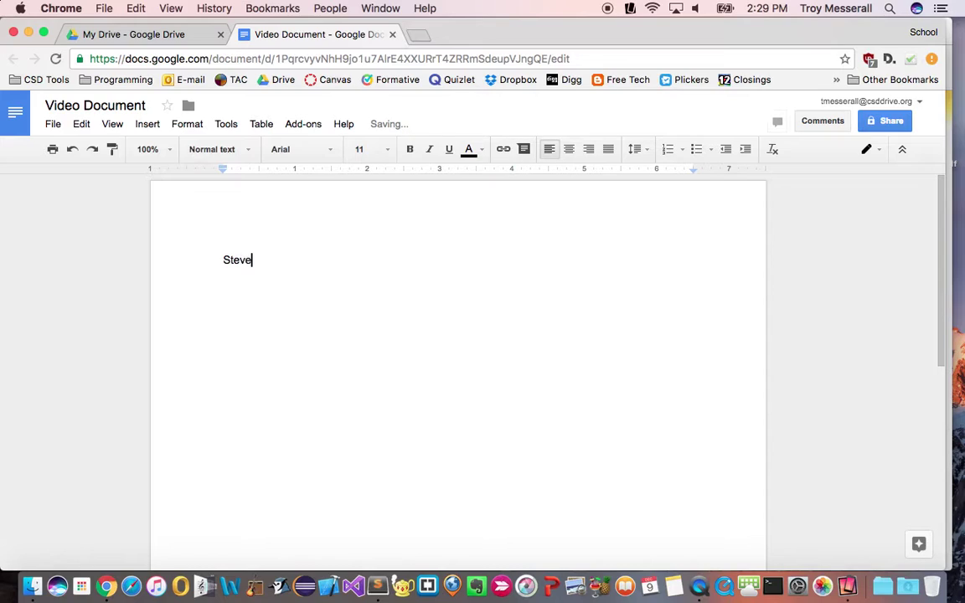
type("teve Jobs")
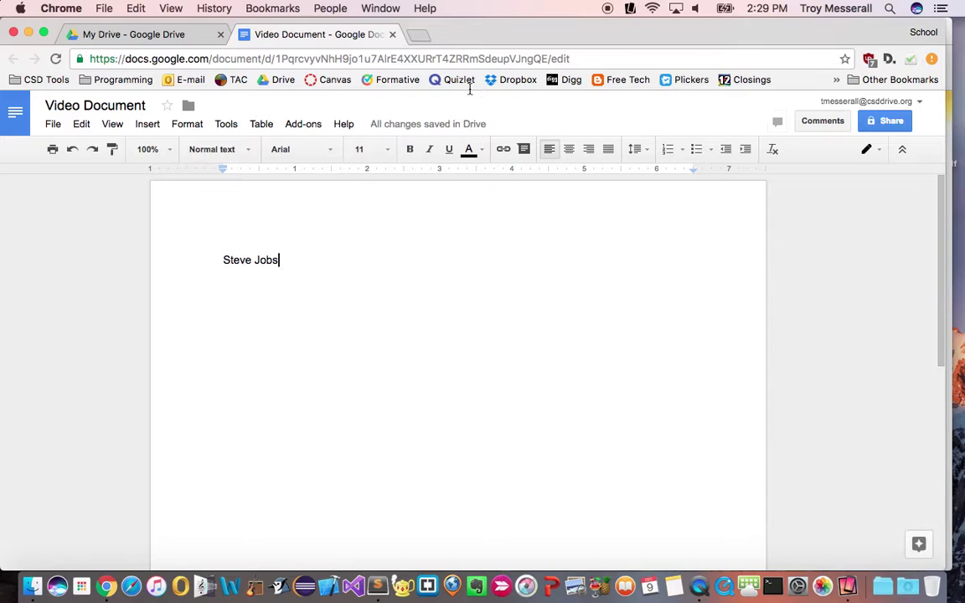
- Search Google for "steve jobs" in a new browser tab, compare it with the document, and close the search tab
left_click(415, 33)
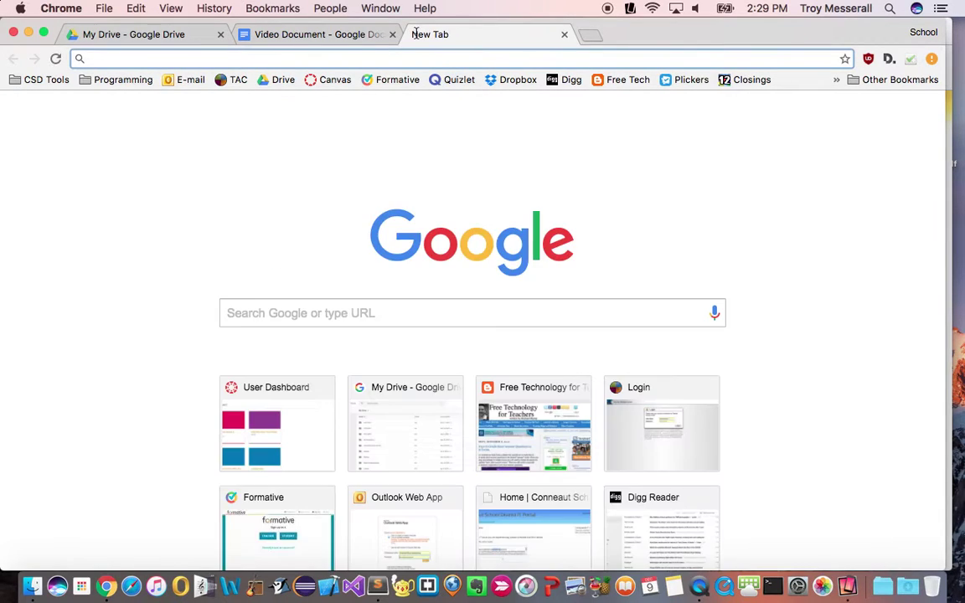
type("steve jobs")
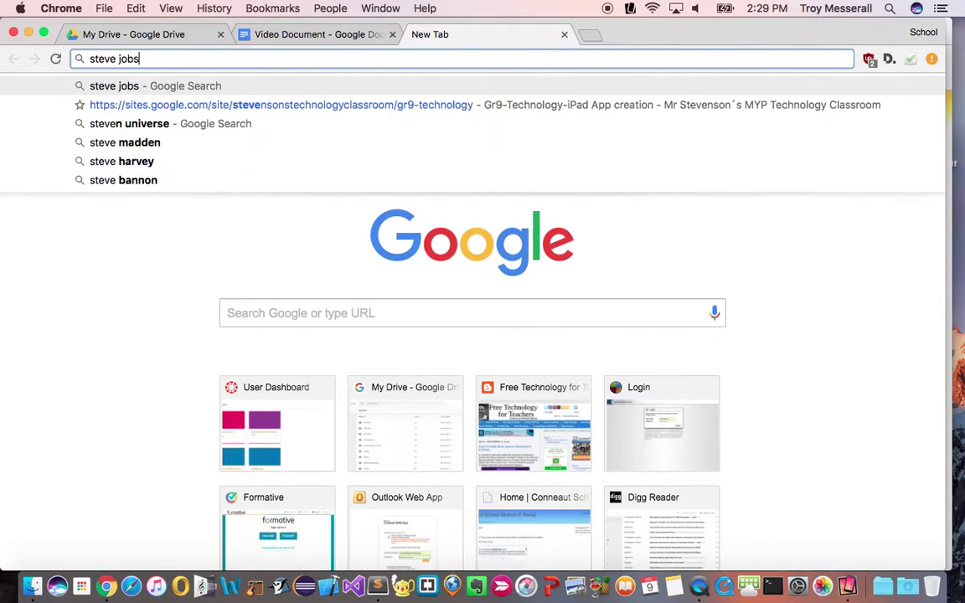
key("Return")
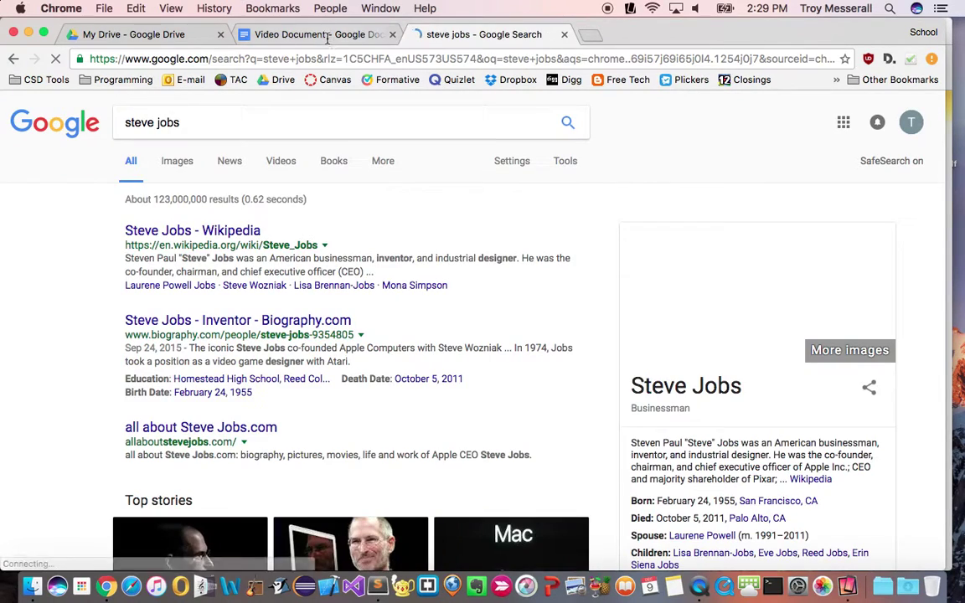
left_click(326, 34)
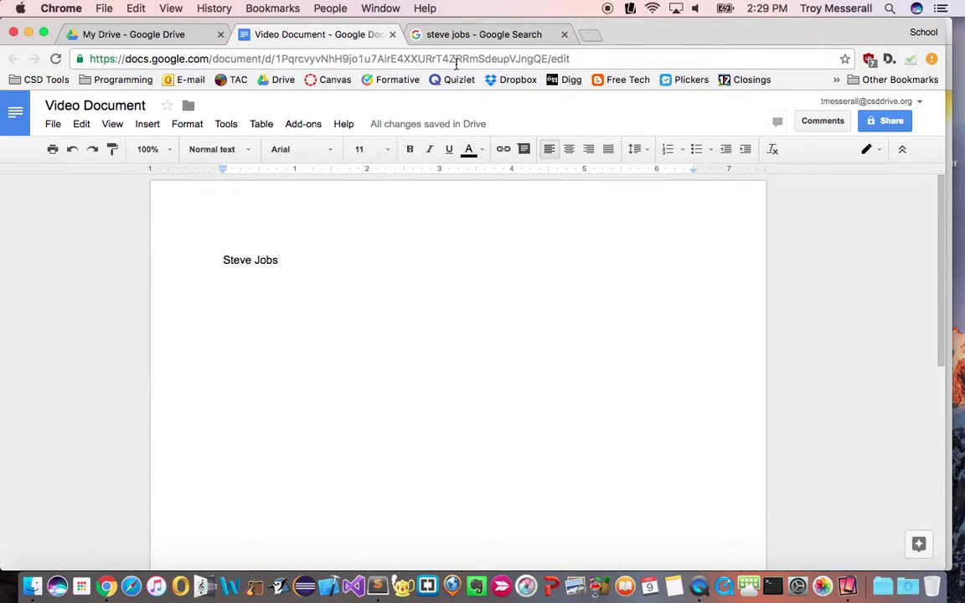
left_click(463, 36)
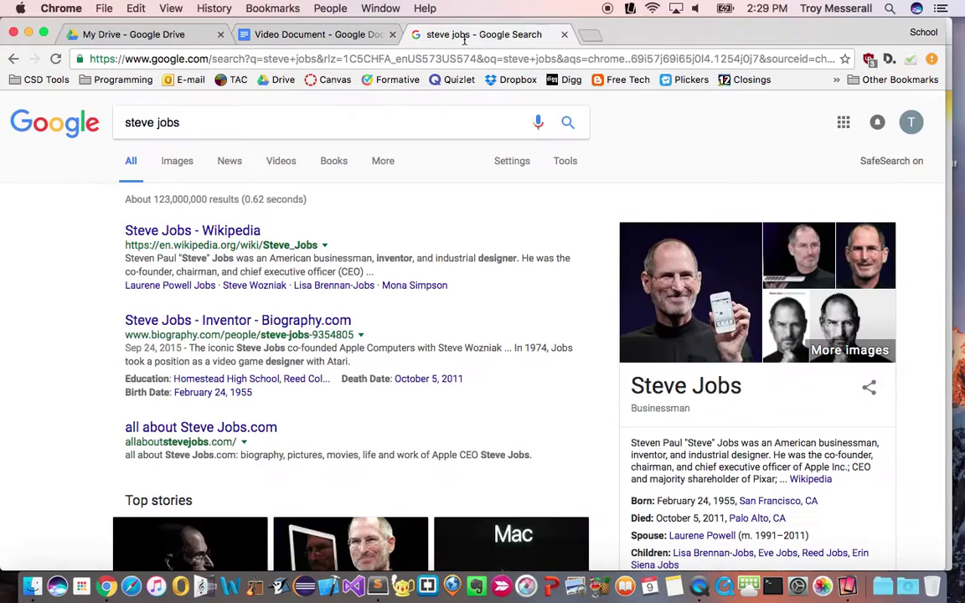
left_click(565, 35)
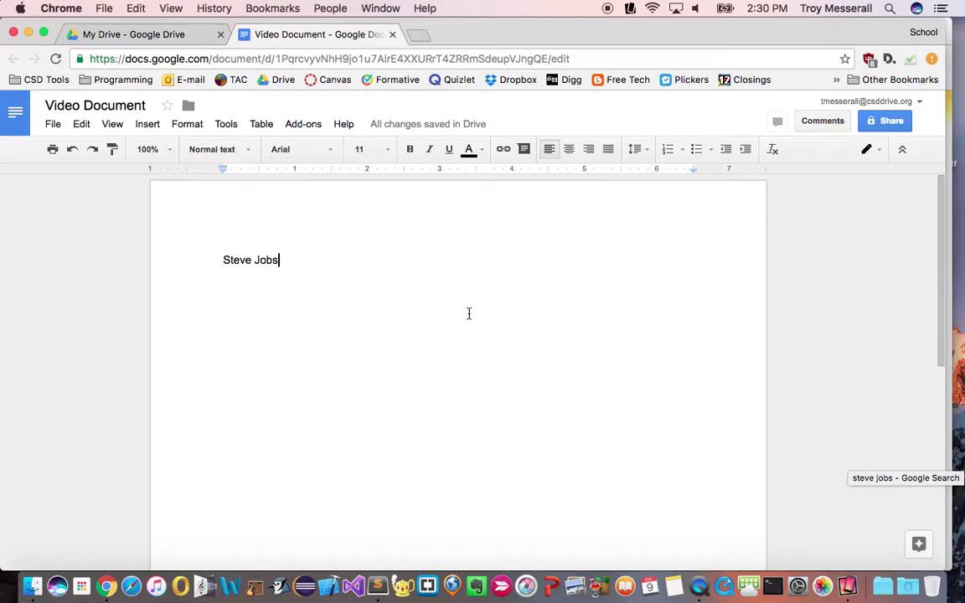
- Open Explore for the document and look through its suggested topics, images and related research
left_click(917, 545)
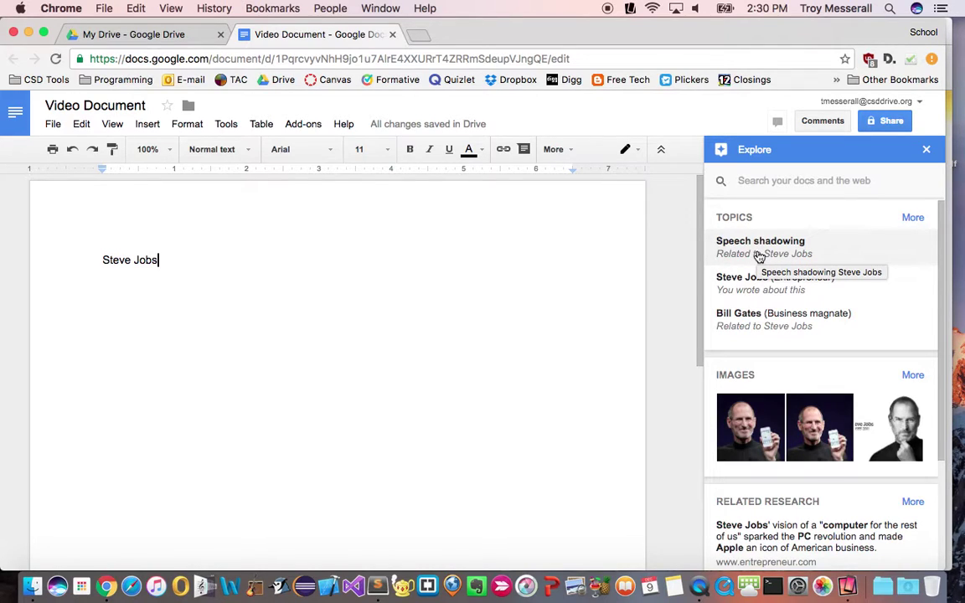
scroll(829, 352, "down", 1)
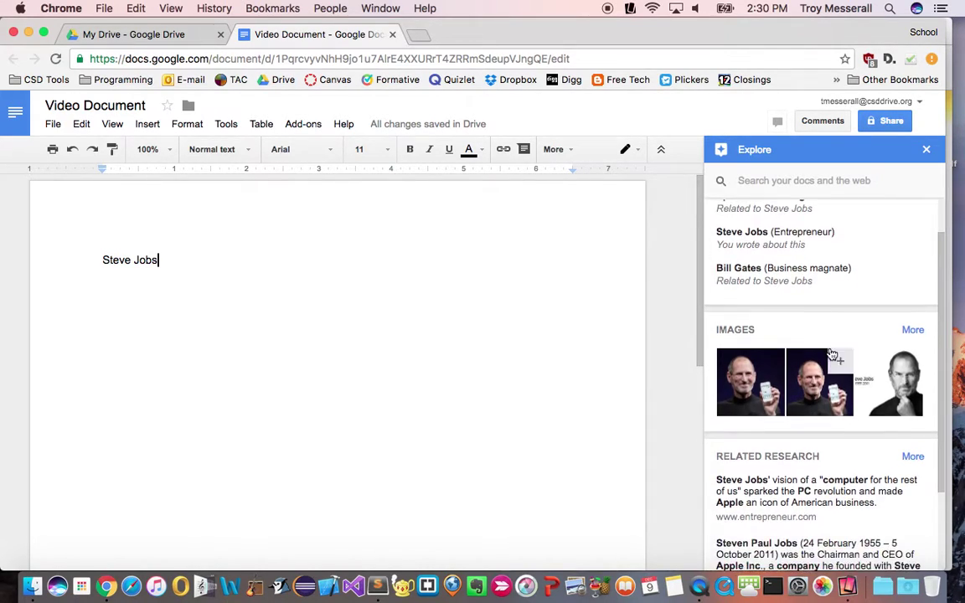
scroll(832, 354, "up", 1)
scroll(833, 336, "down", 2)
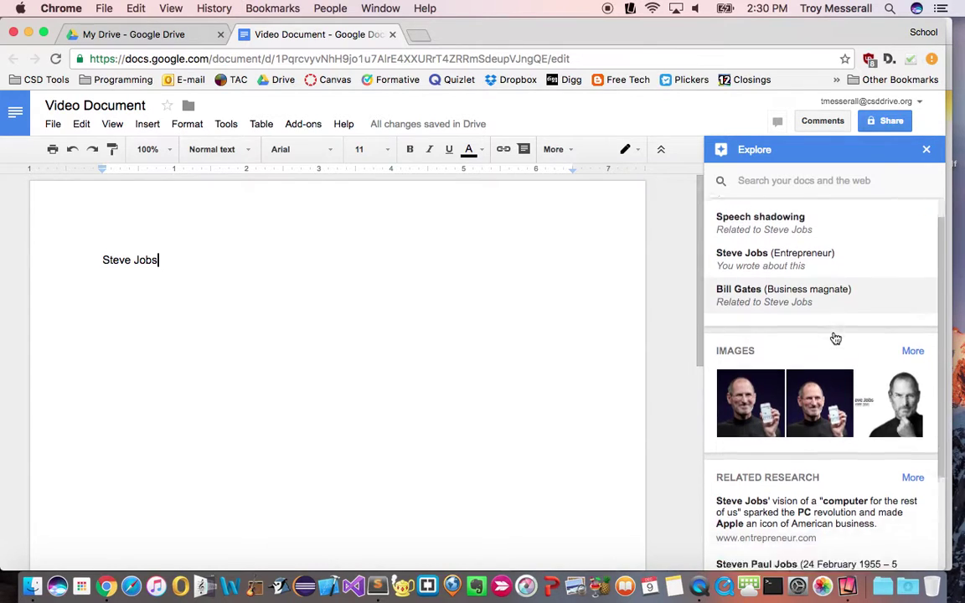
scroll(836, 338, "down", 1)
scroll(834, 338, "up", 3)
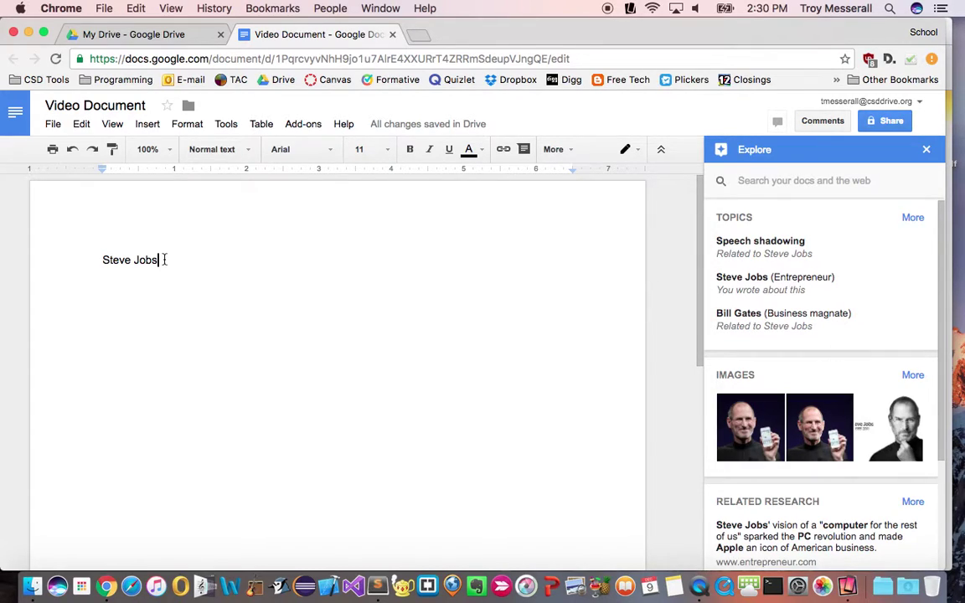
- Insert the first suggested Explore image of Steve Jobs on a new line below the heading
key("Return")
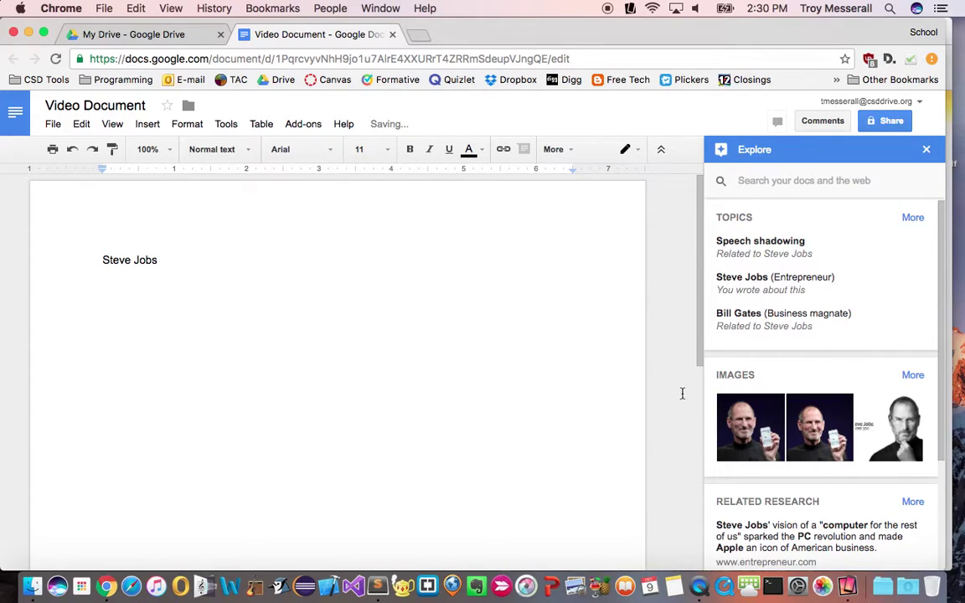
mouse_move(778, 414)
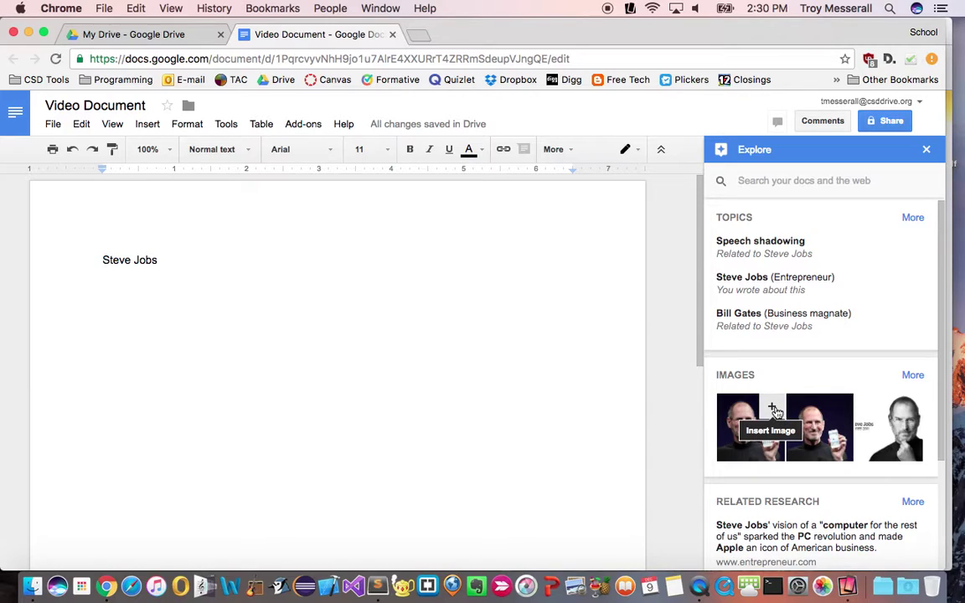
left_click(772, 408)
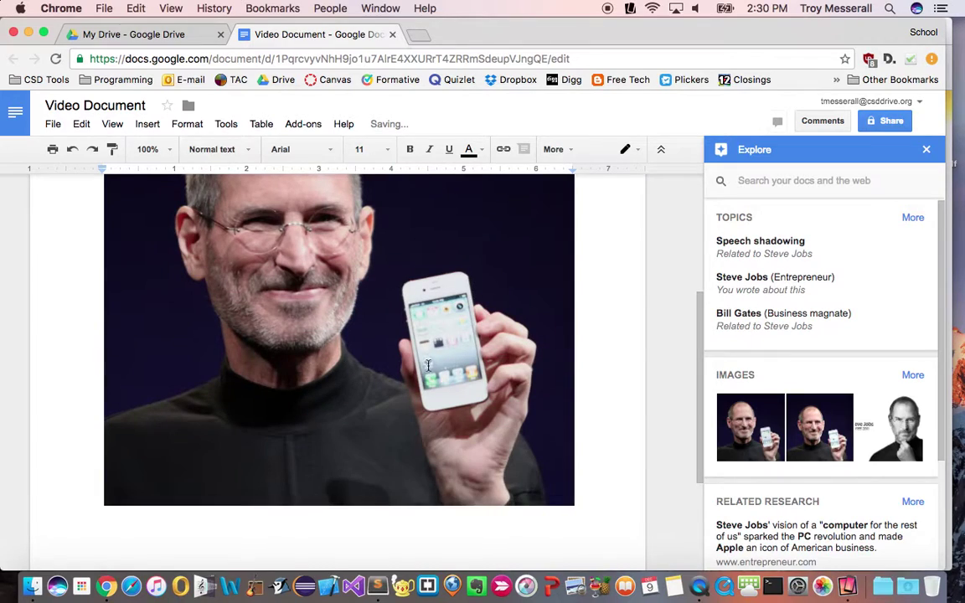
- Shrink the inserted image proportionally to about 2.9 inches wide
left_click_drag(572, 500, 351, 284)
scroll(378, 392, "up", 3)
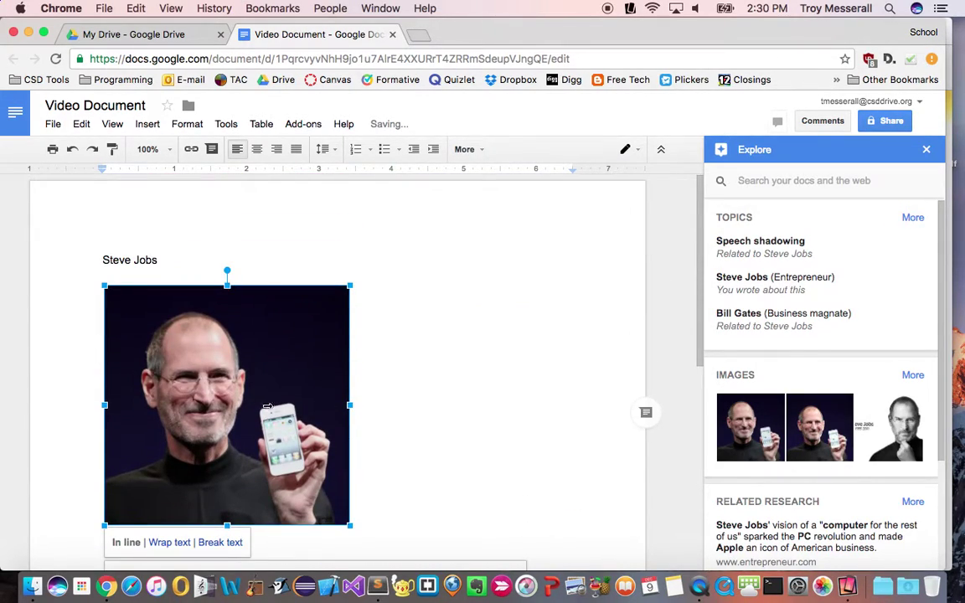
left_click_drag(351, 527, 311, 487)
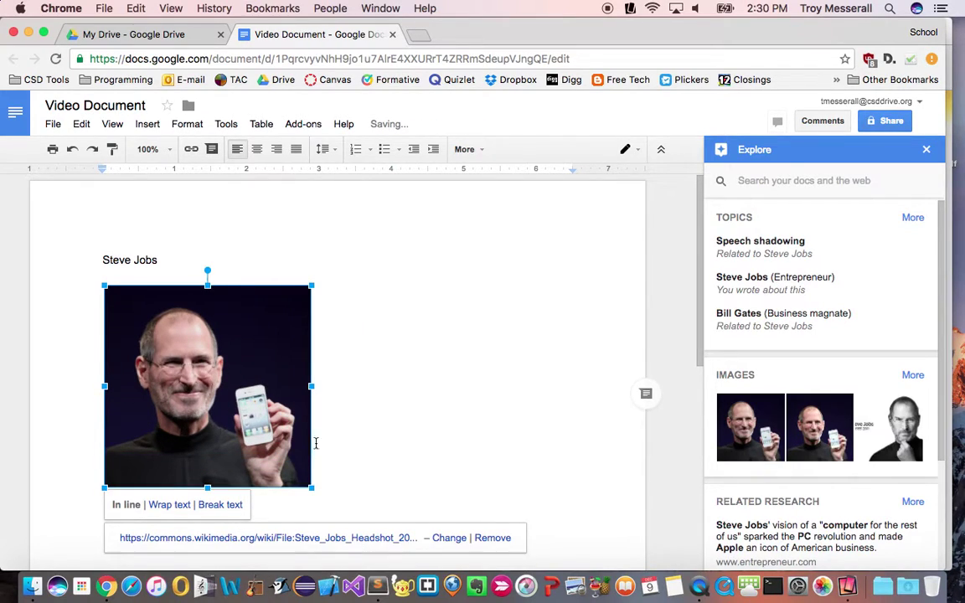
- Insert the biography.com related-research quote about Apple's success, with its footnote citation, on a new line below the image
left_click(348, 438)
key("Return")
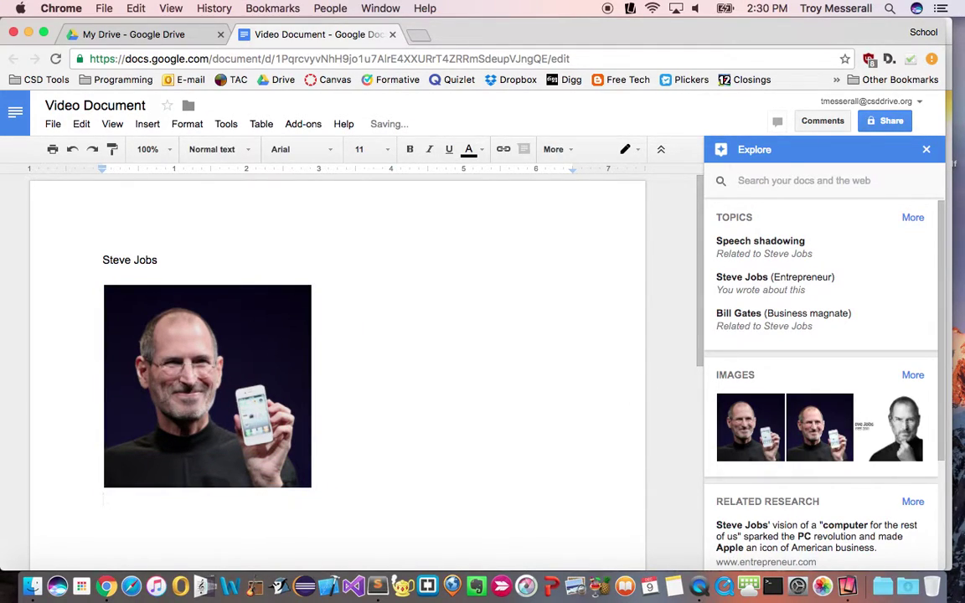
scroll(810, 466, "down", 4)
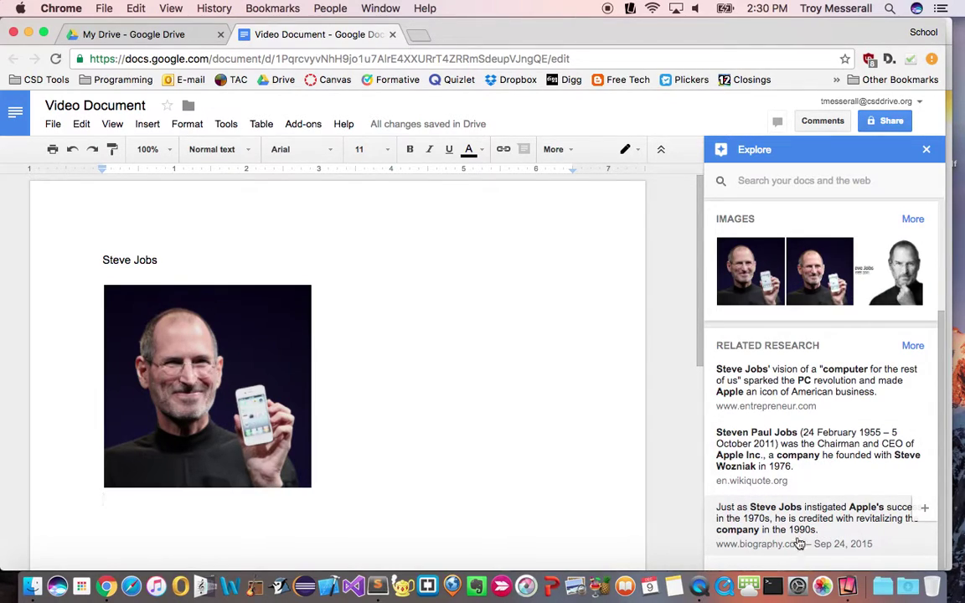
left_click(927, 512)
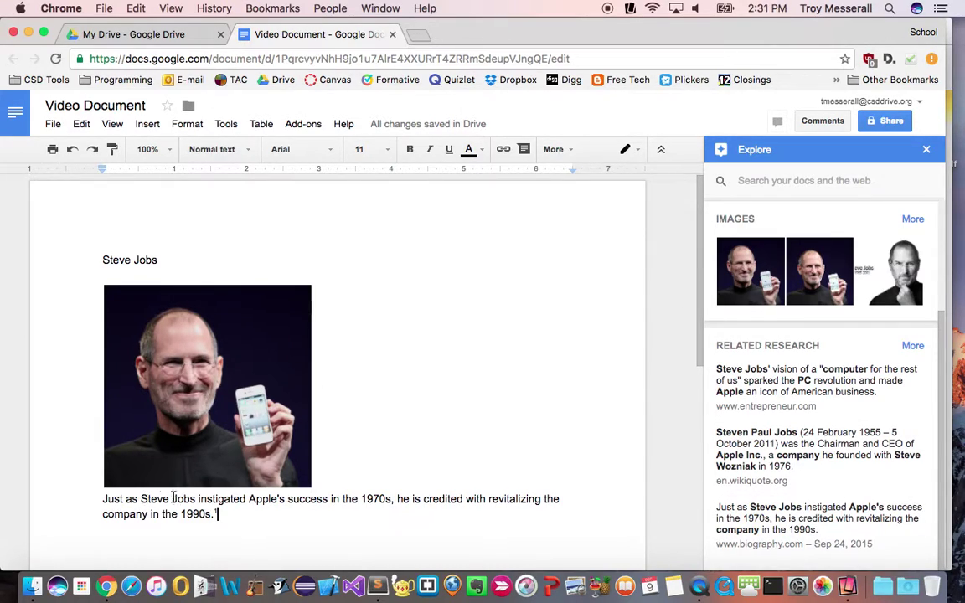
- Check the footnote citation for the quote at the end of the page against its reference in the text
scroll(274, 463, "down", 6)
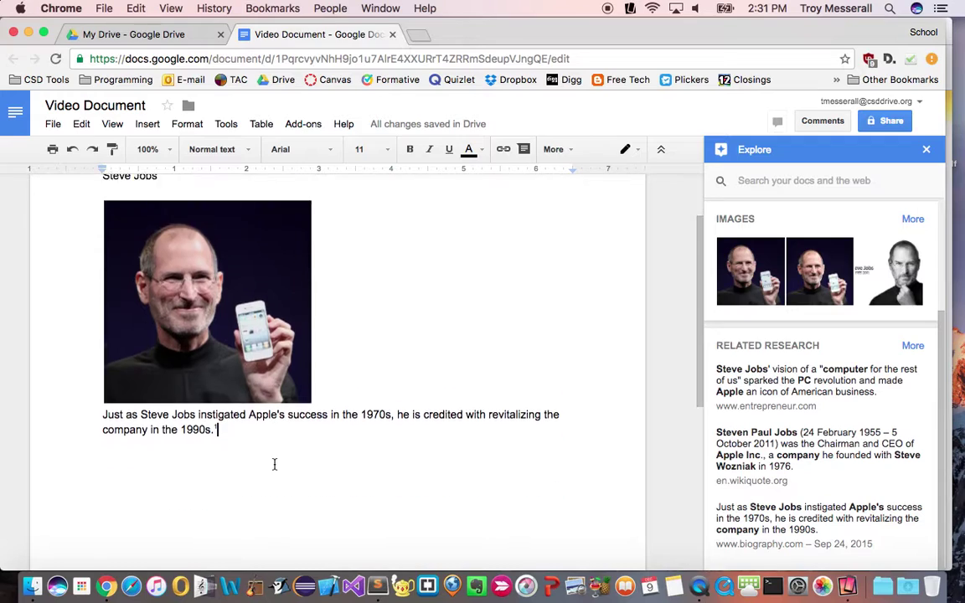
scroll(274, 463, "down", 5)
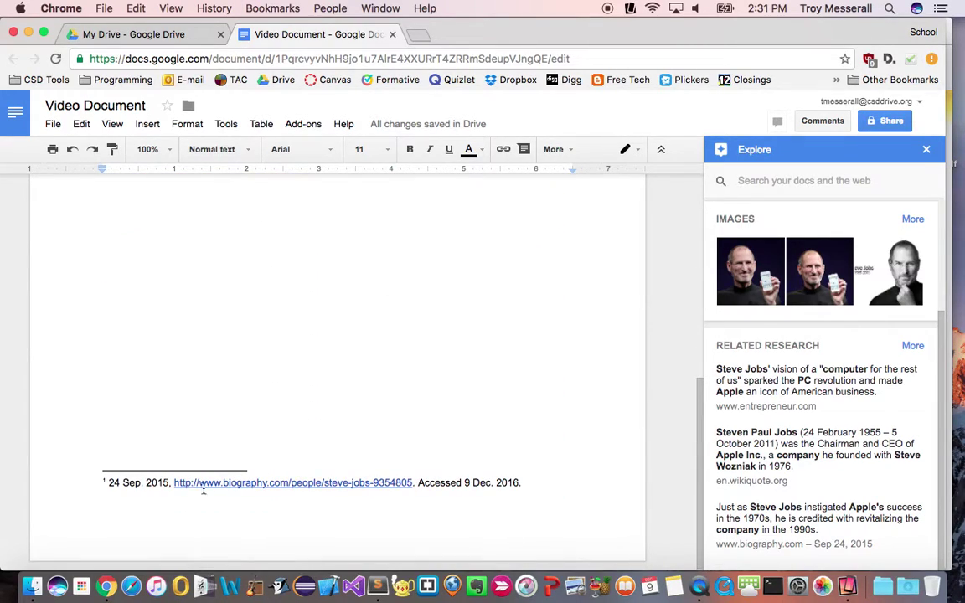
scroll(485, 491, "up", 6)
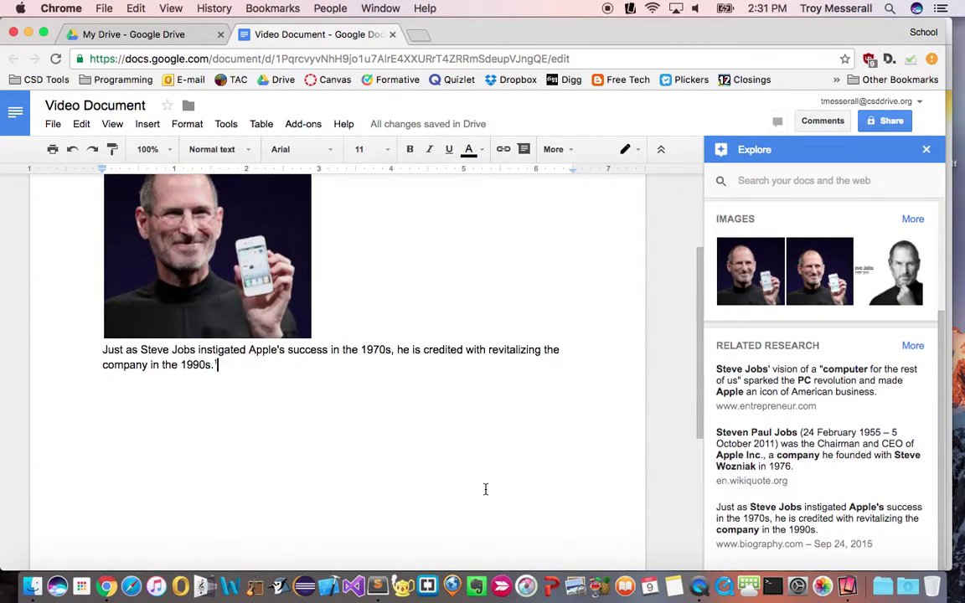
scroll(476, 476, "down", 6)
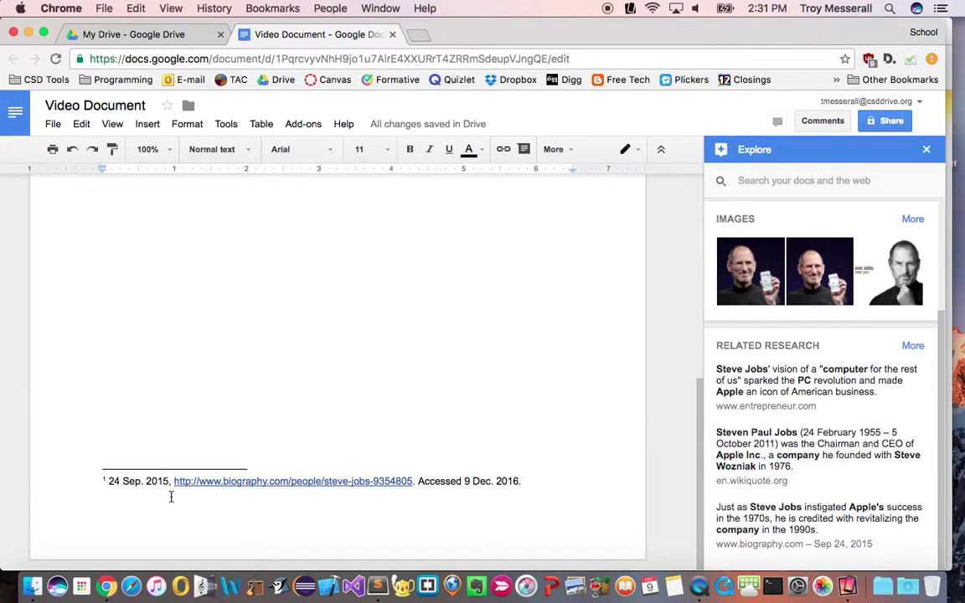
scroll(247, 474, "up", 6)
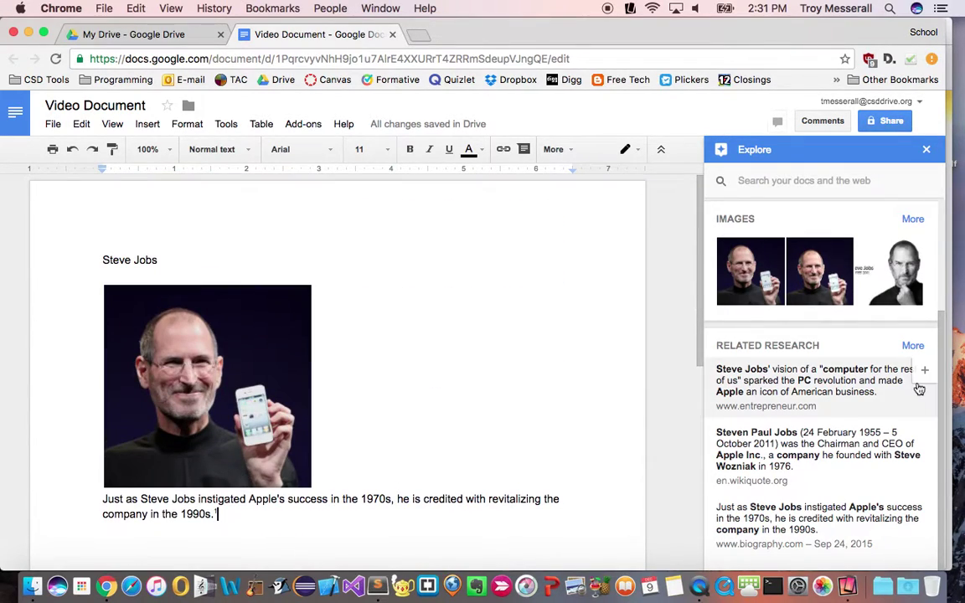
- View the full list of related research in Explore and return to the Explore overview
scroll(901, 366, "down", 3)
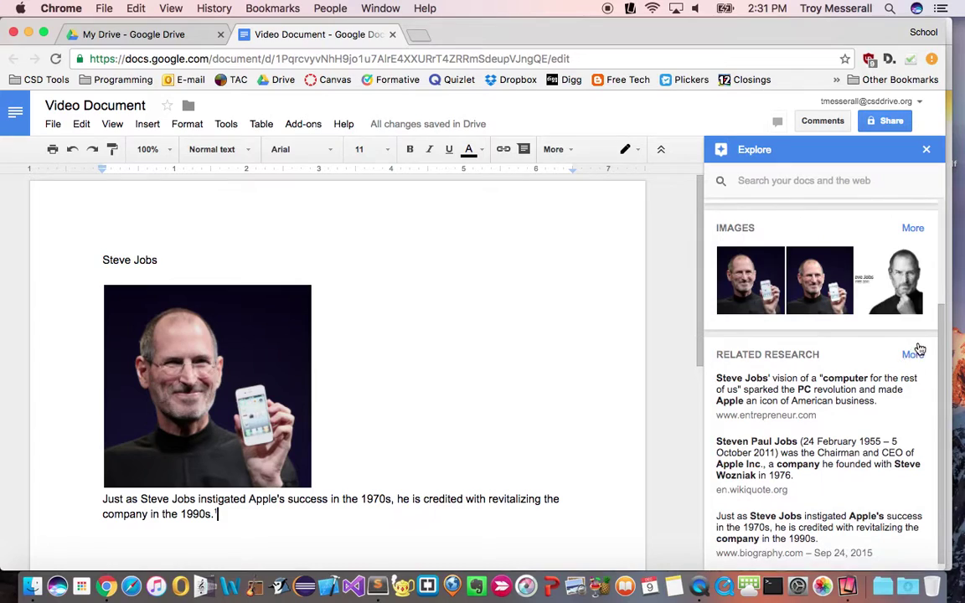
left_click(918, 362)
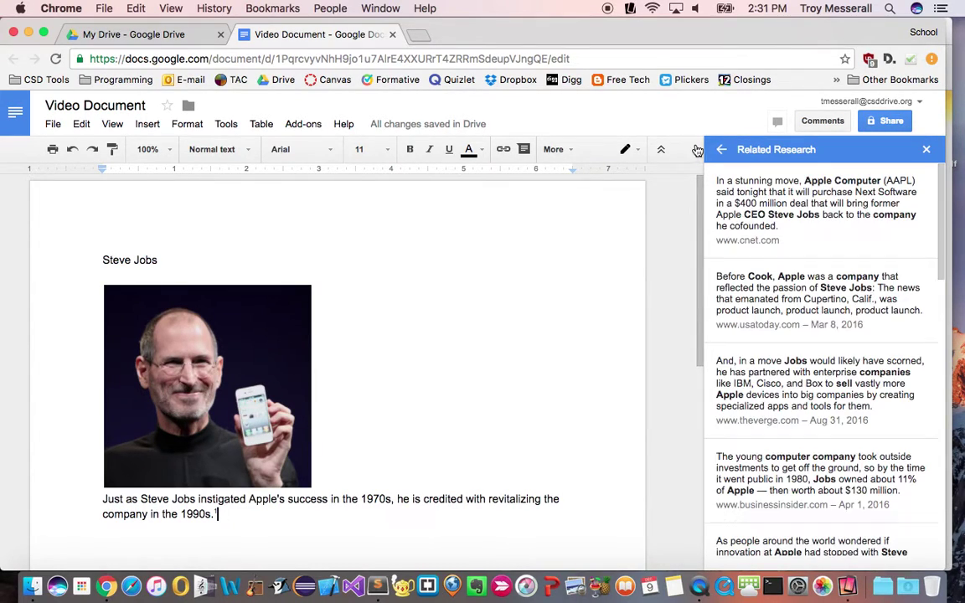
left_click(722, 150)
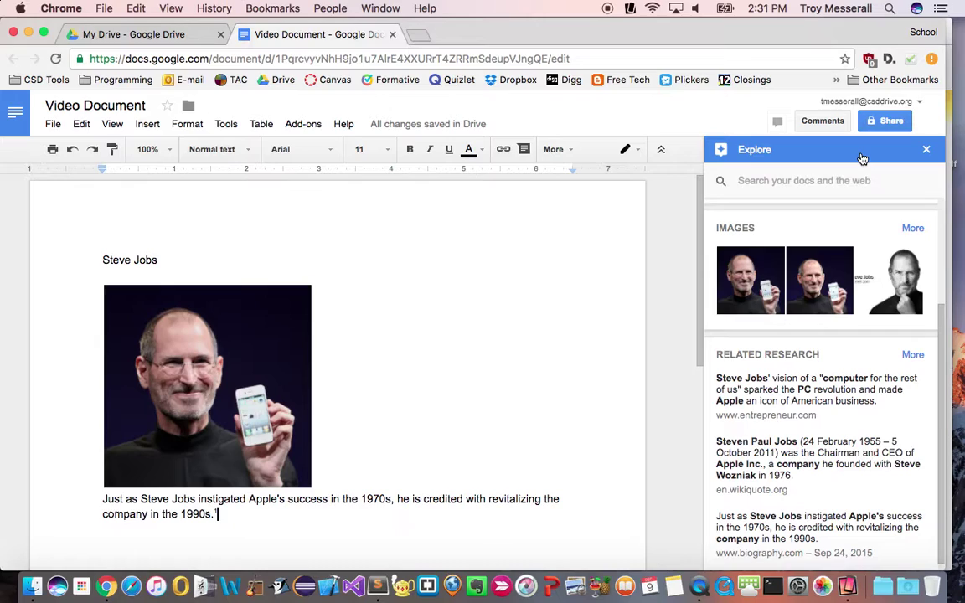
- Search Explore for "Steve Jobs" and look through the Drive, image and web results
left_click(168, 258)
left_click(806, 183)
type("Steve ")
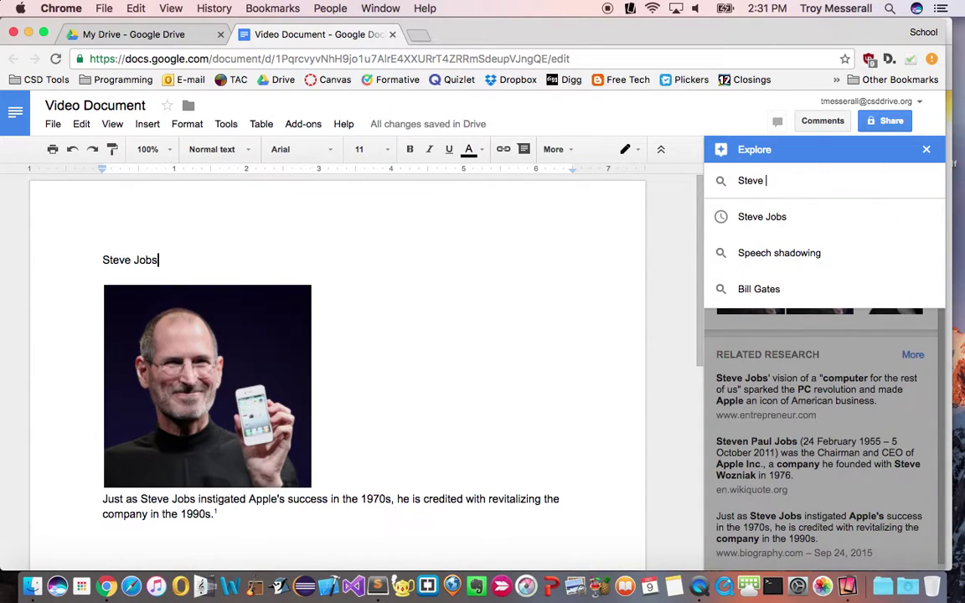
type("Jobs")
key("Return")
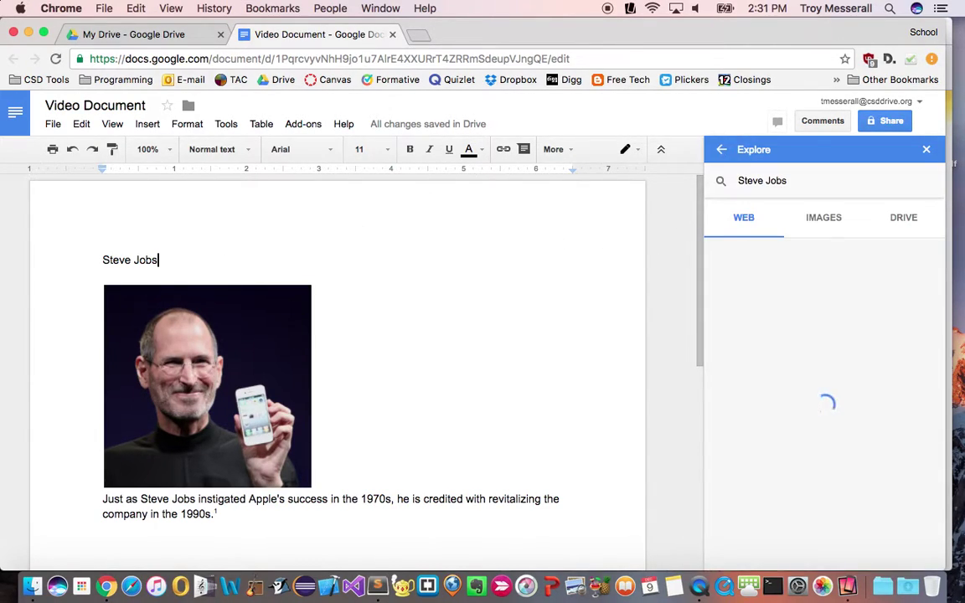
left_click(902, 222)
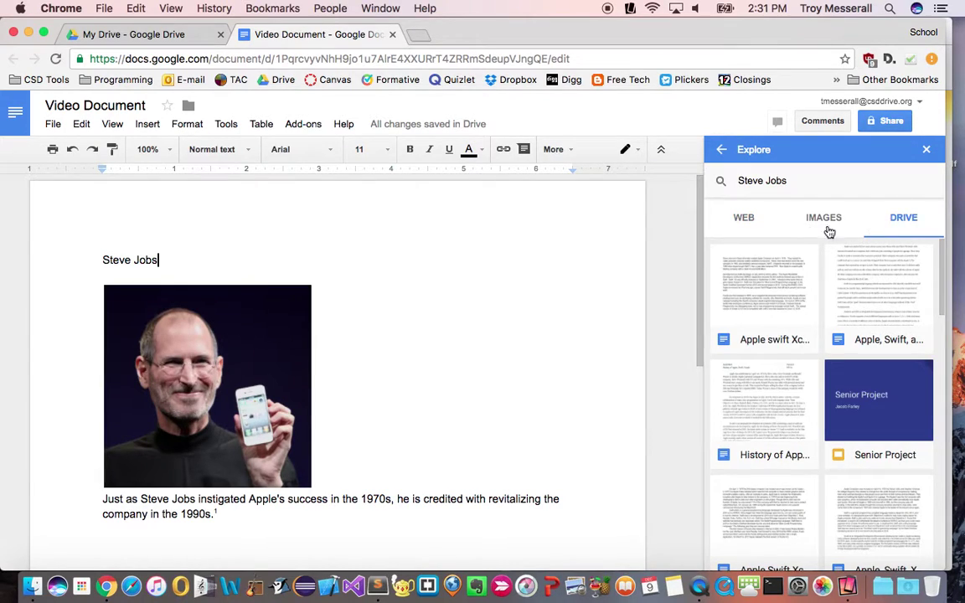
left_click(775, 224)
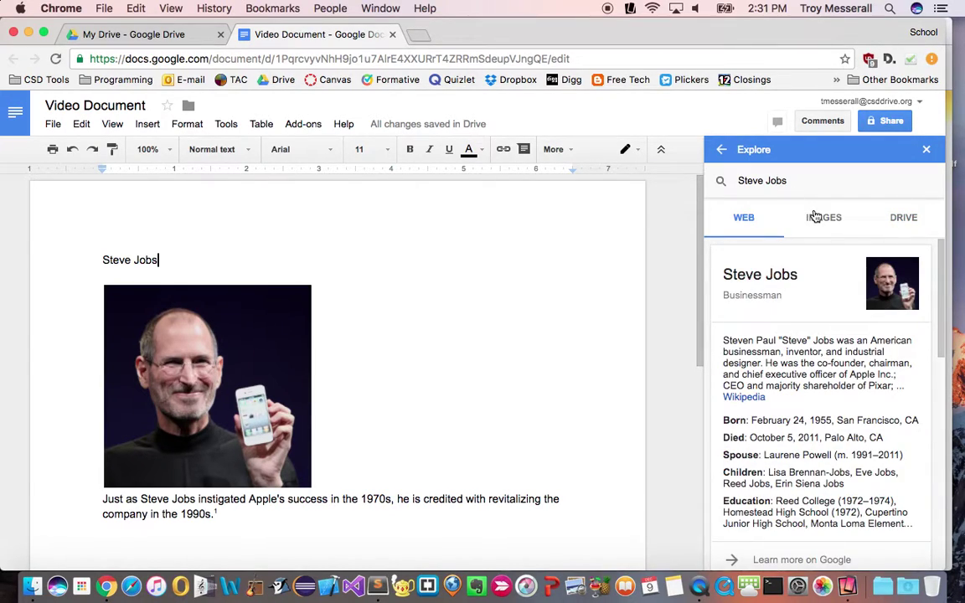
left_click(814, 228)
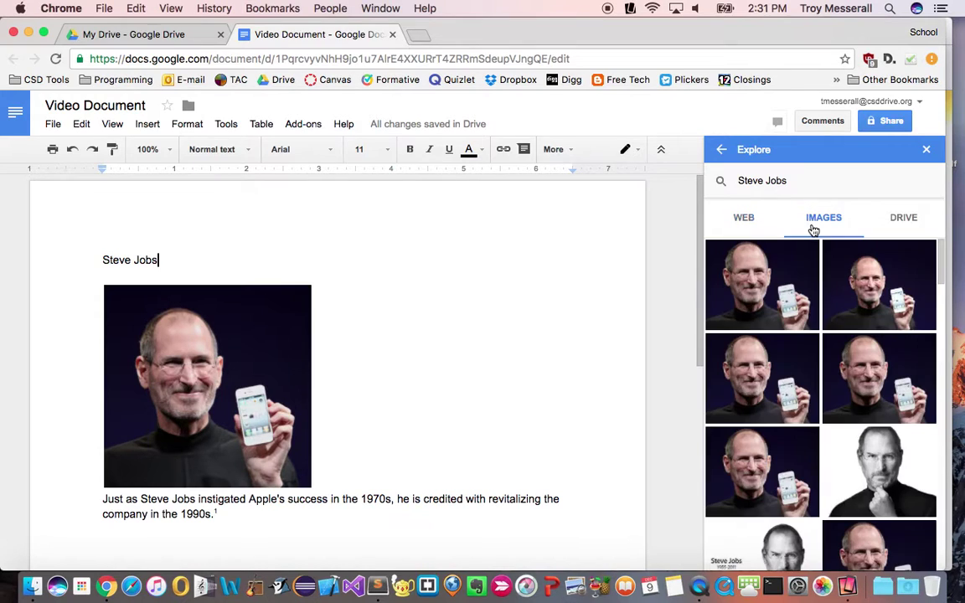
left_click(739, 219)
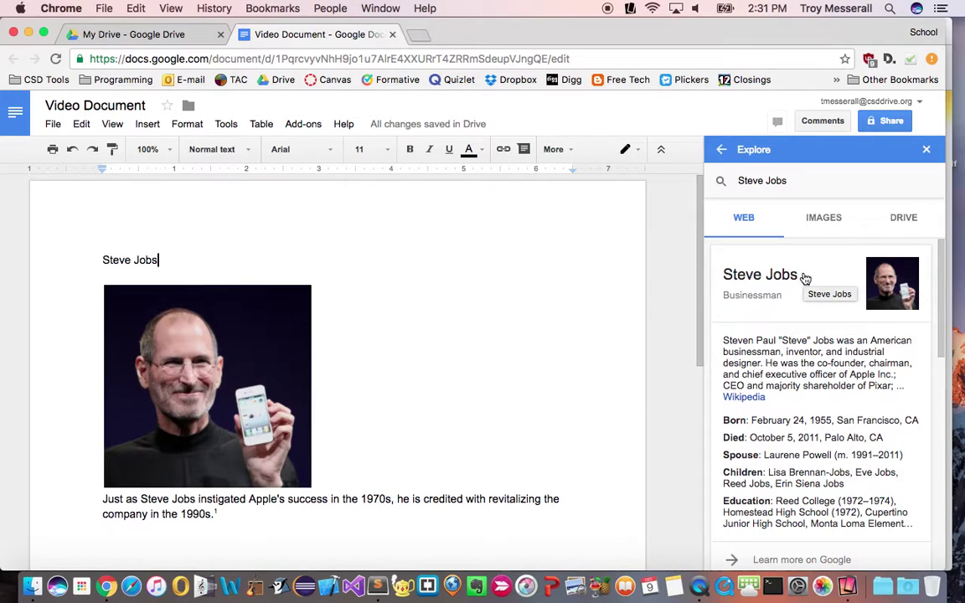
- Check the citation formats offered for the Explore web results and leave MLA selected
scroll(806, 277, "down", 3)
scroll(804, 272, "down", 2)
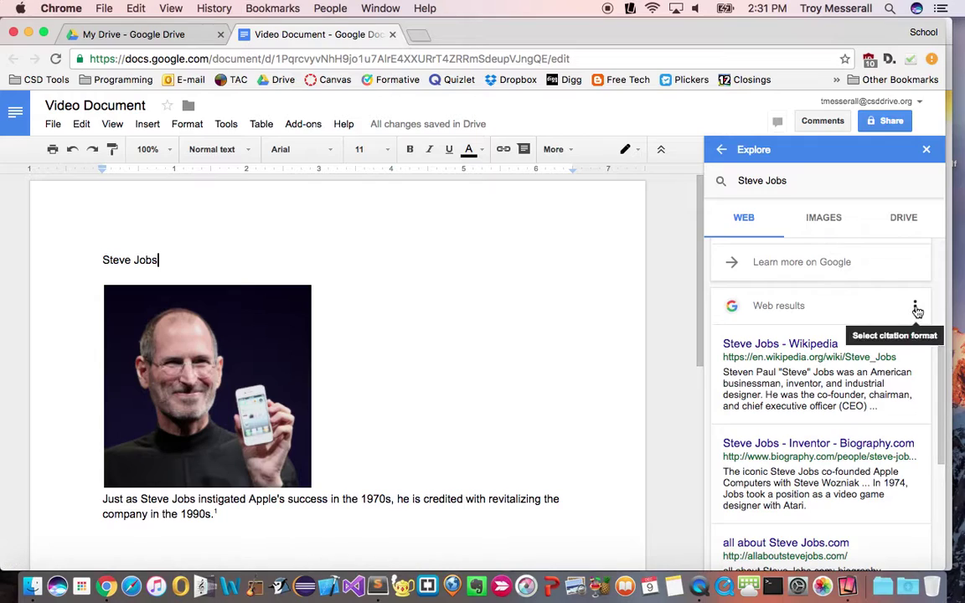
left_click(915, 310)
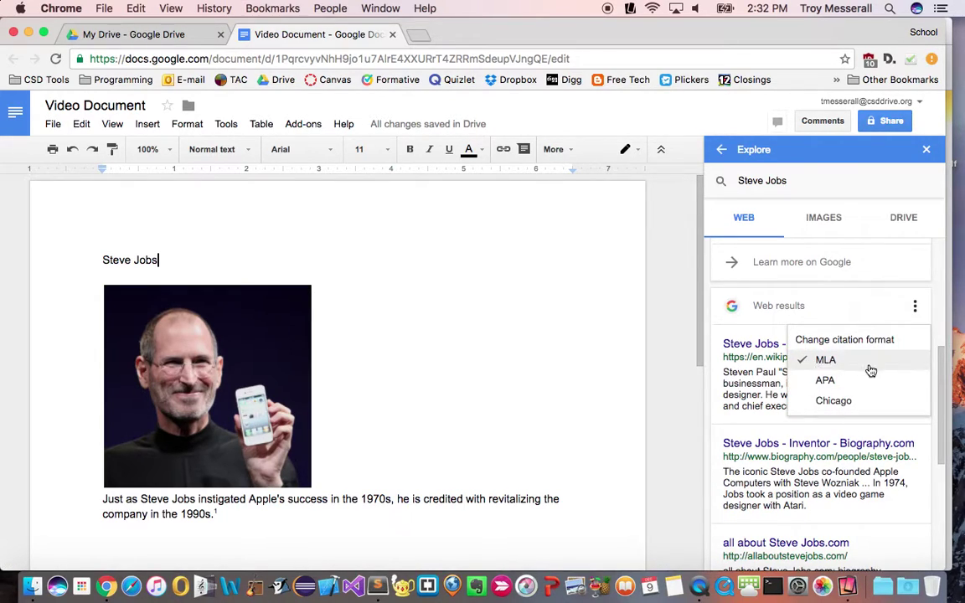
left_click(853, 310)
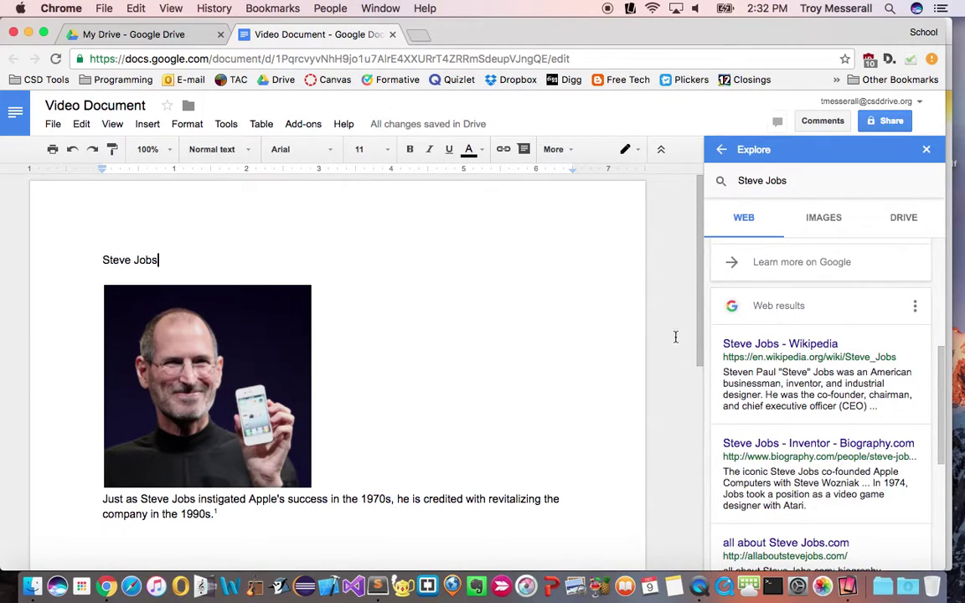
- Cite the "Steve Jobs - Wikipedia" web result as a footnote after the Steve Jobs heading
scroll(819, 381, "down", 1)
scroll(820, 379, "down", 1)
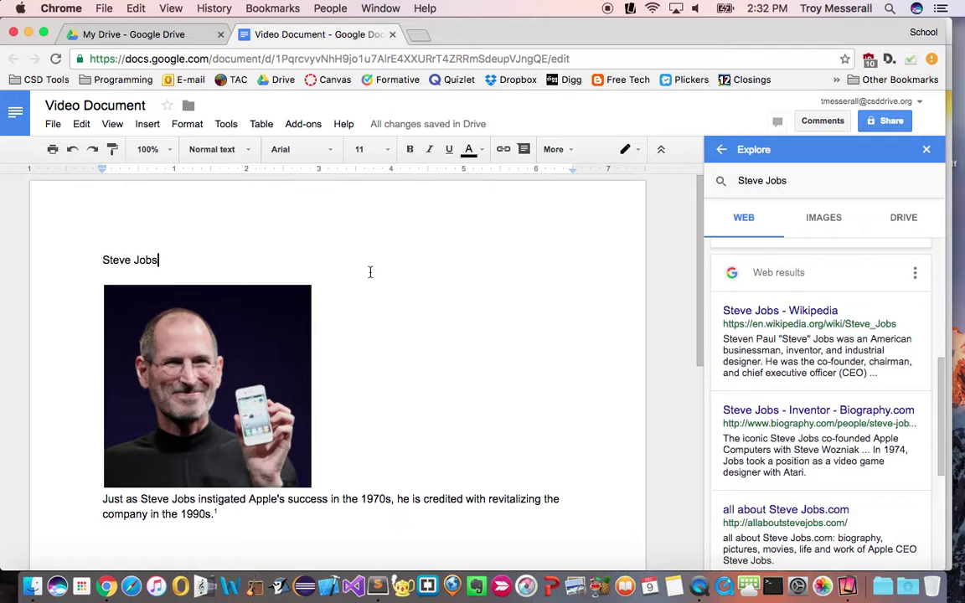
mouse_move(917, 303)
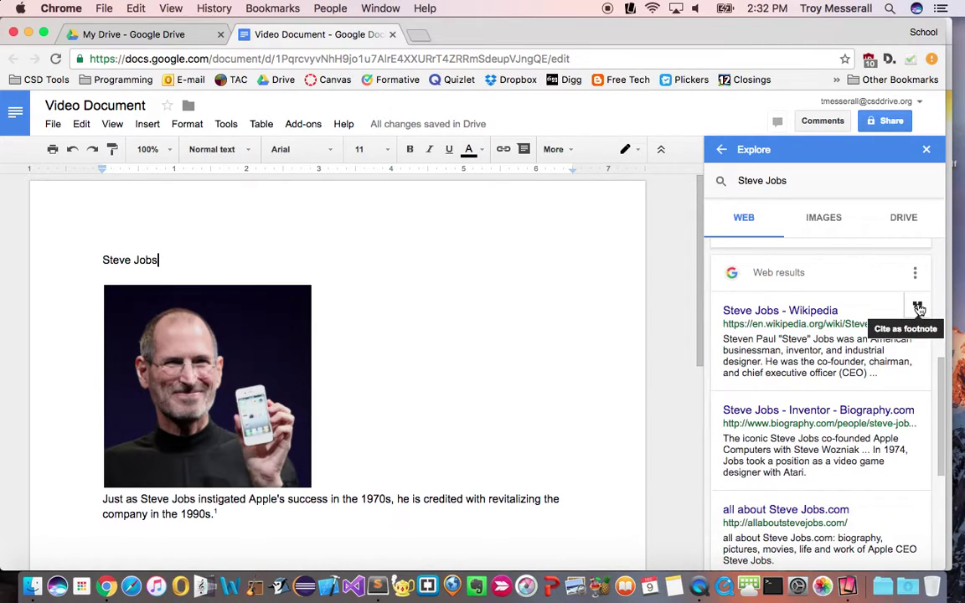
left_click(918, 310)
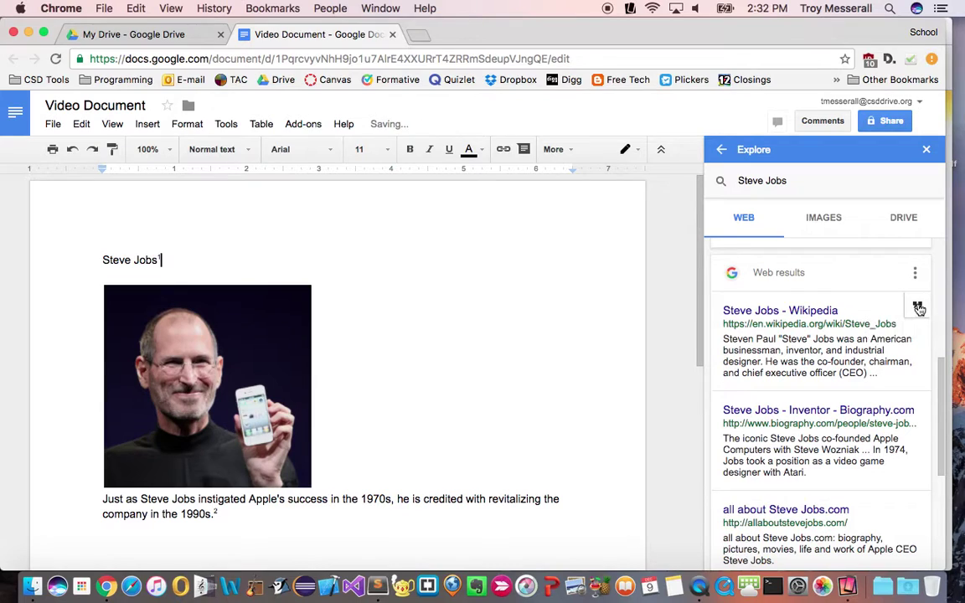
- Compare the Wikipedia and biography.com footnotes at the end of the page with their reference numbers in the text
scroll(581, 339, "down", 10)
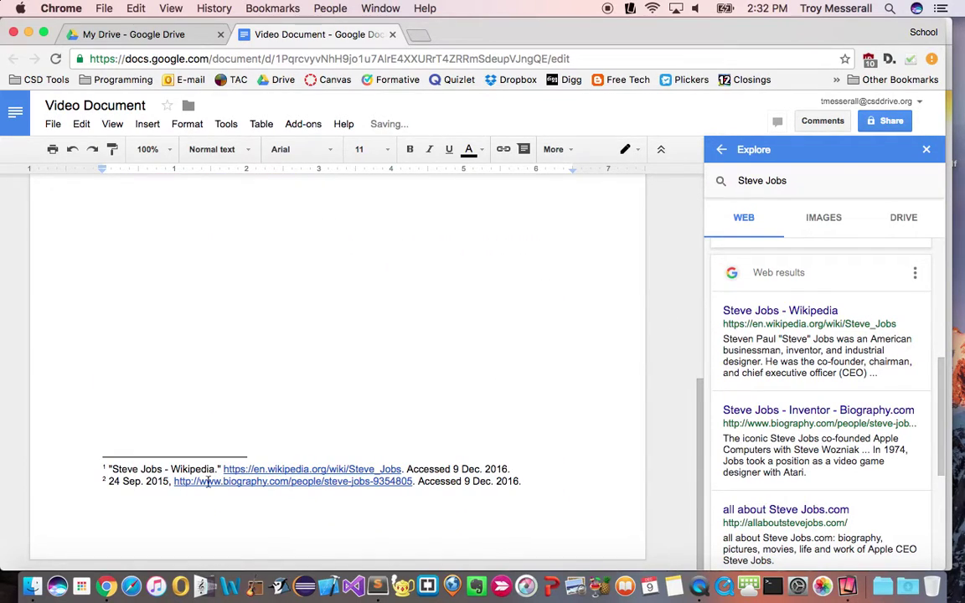
scroll(192, 478, "up", 8)
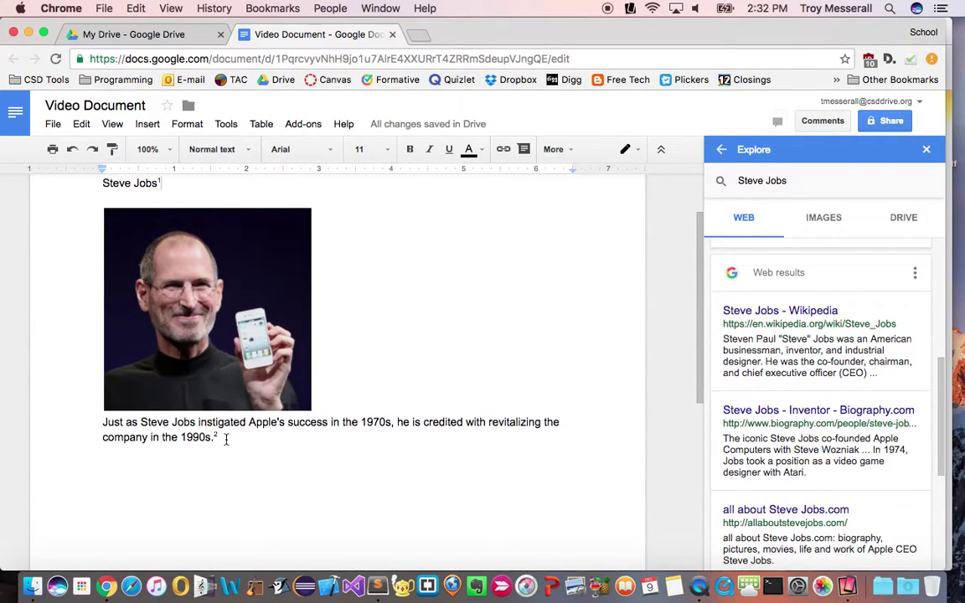
scroll(227, 399, "up", 2)
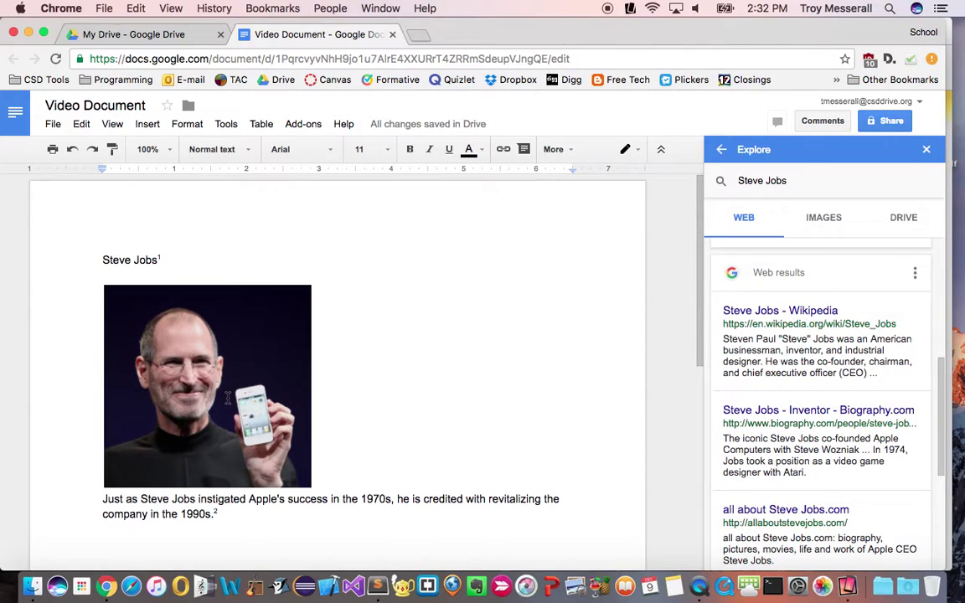
left_click(163, 259)
scroll(195, 262, "down", 1)
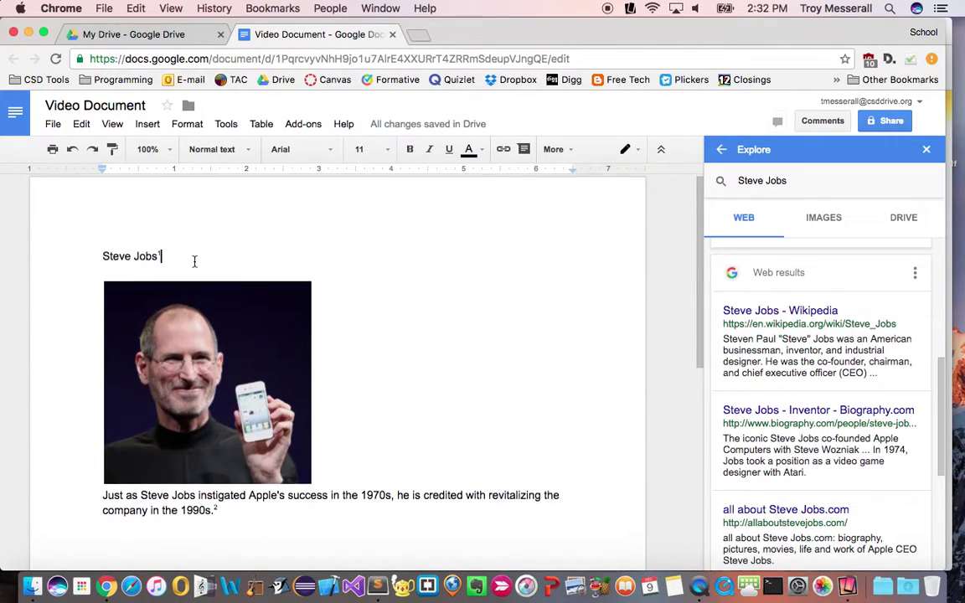
scroll(194, 262, "down", 10)
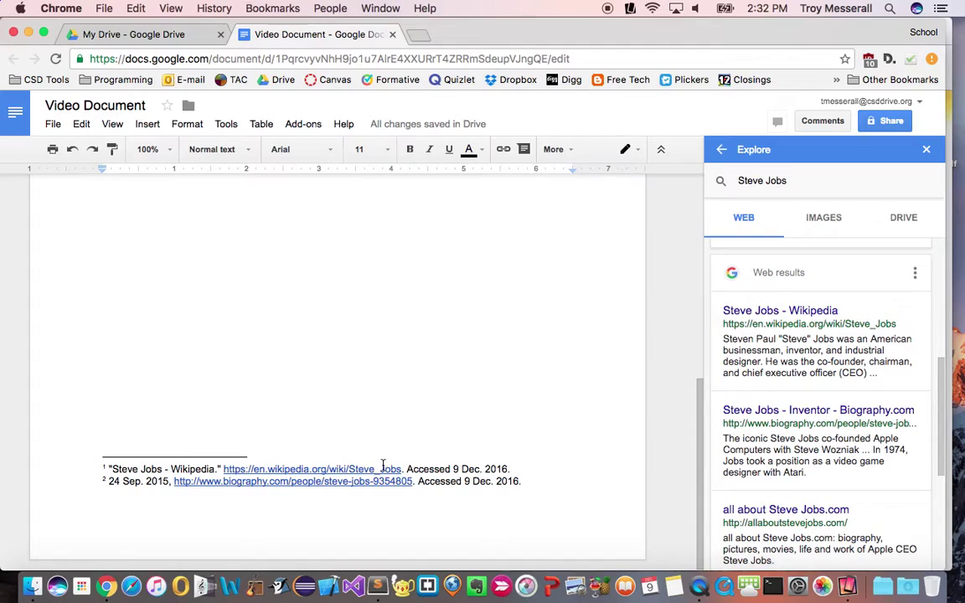
left_click(522, 480)
left_click(521, 466)
left_click_drag(520, 467, 112, 468)
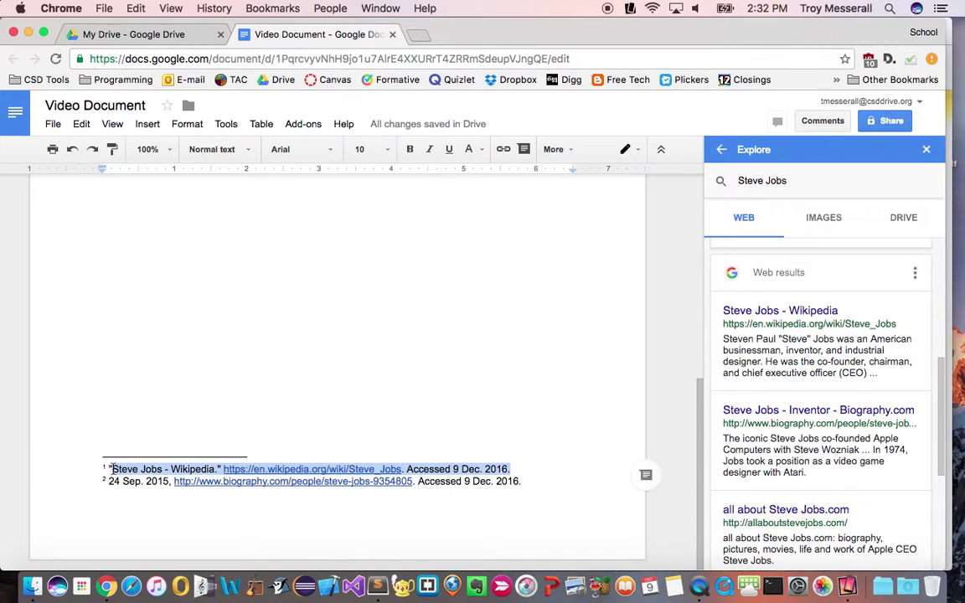
left_click(156, 469)
scroll(276, 455, "up", 2)
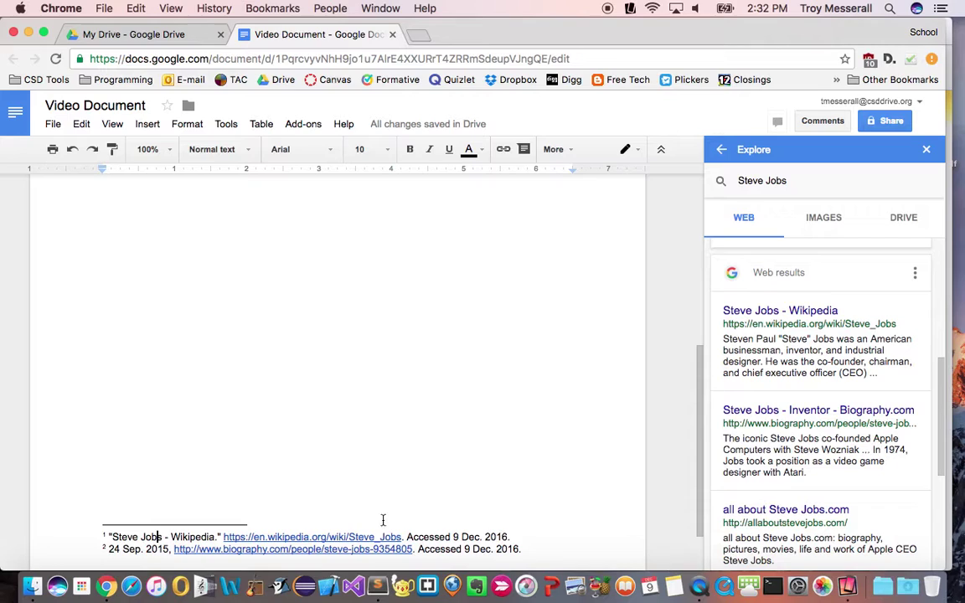
scroll(239, 374, "up", 5)
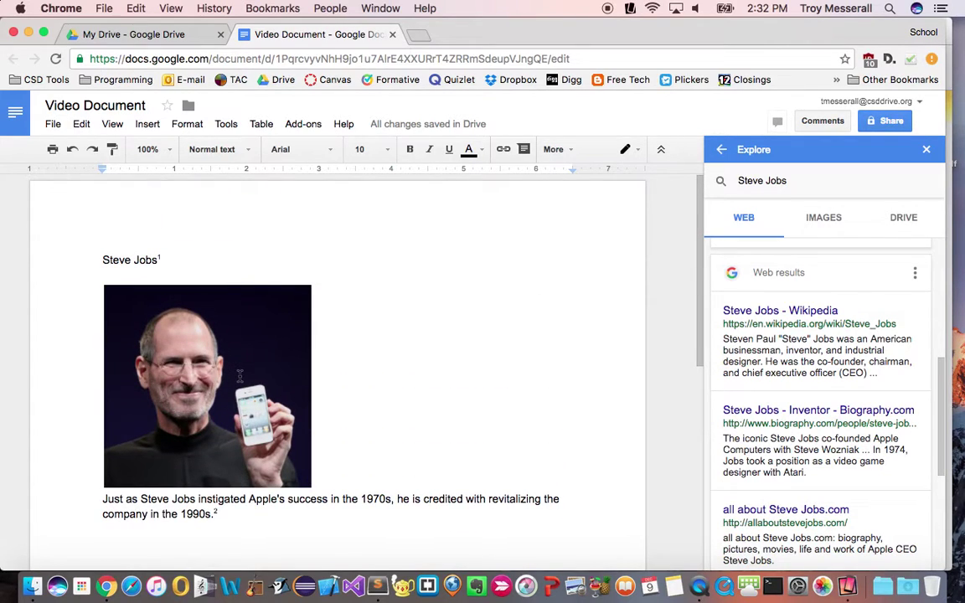
scroll(351, 388, "down", 5)
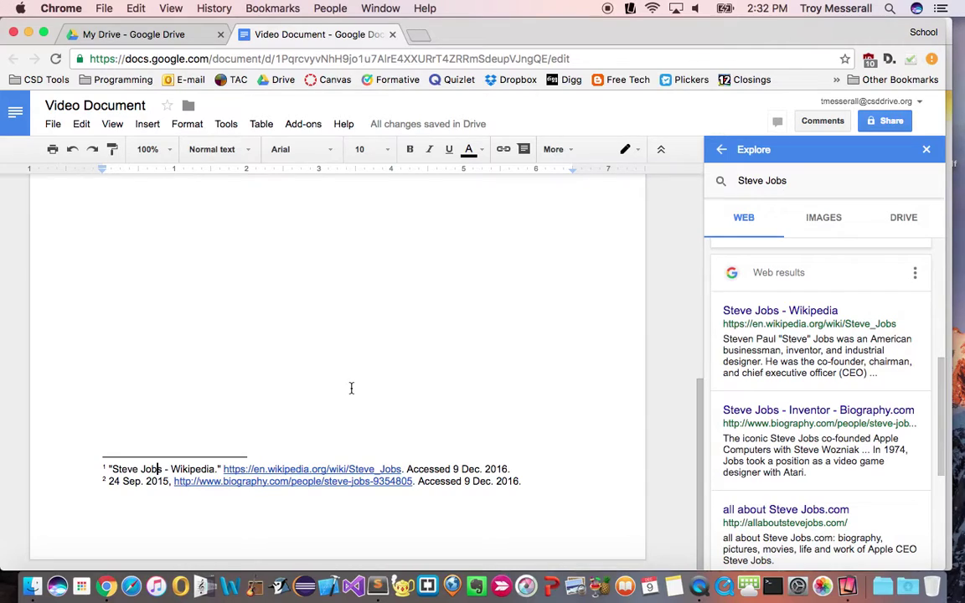
scroll(351, 388, "up", 4)
scroll(352, 388, "up", 3)
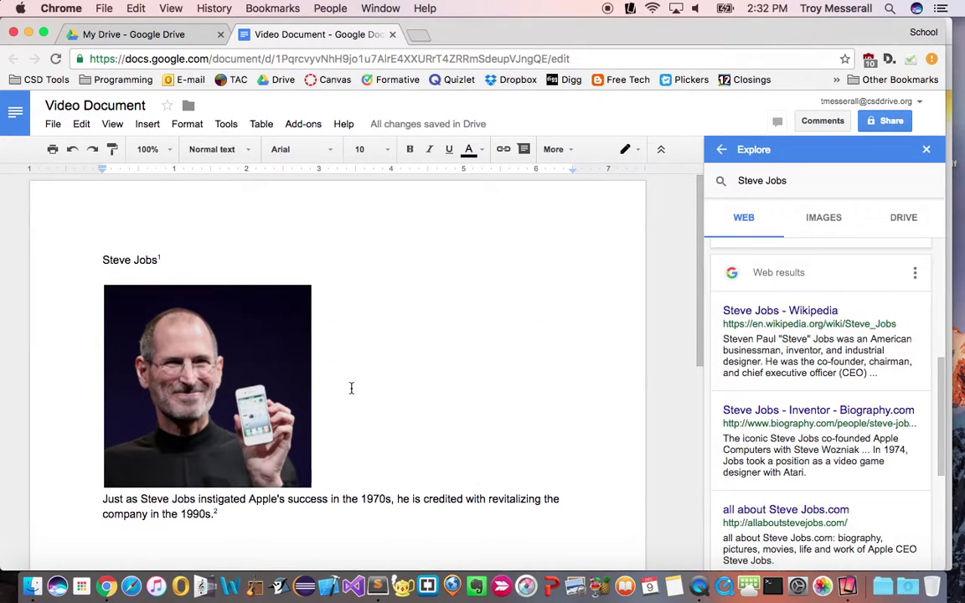
- Go back through the Explore search results for Steve Jobs and close Explore
left_click(722, 152)
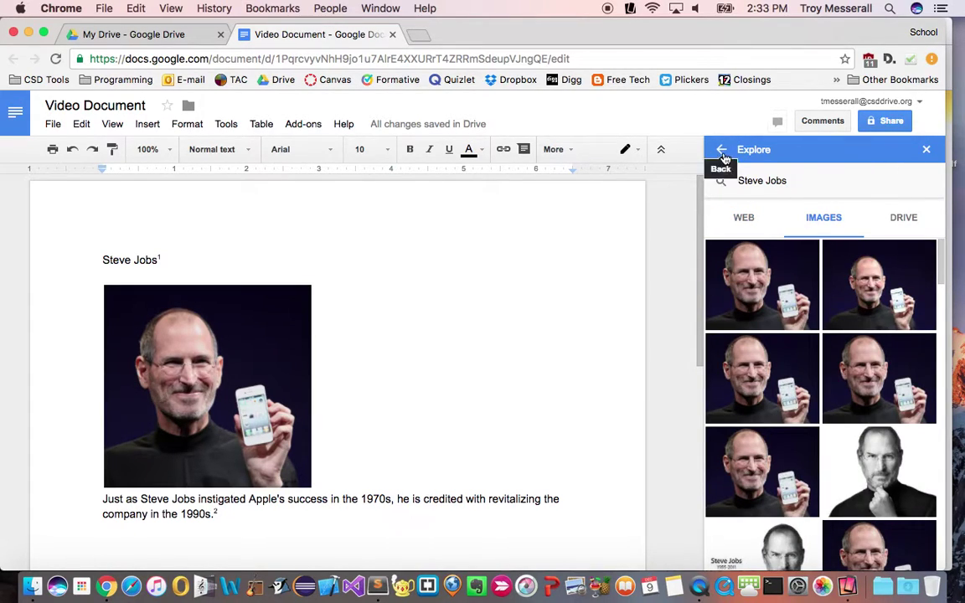
left_click(722, 151)
scroll(747, 274, "up", 5)
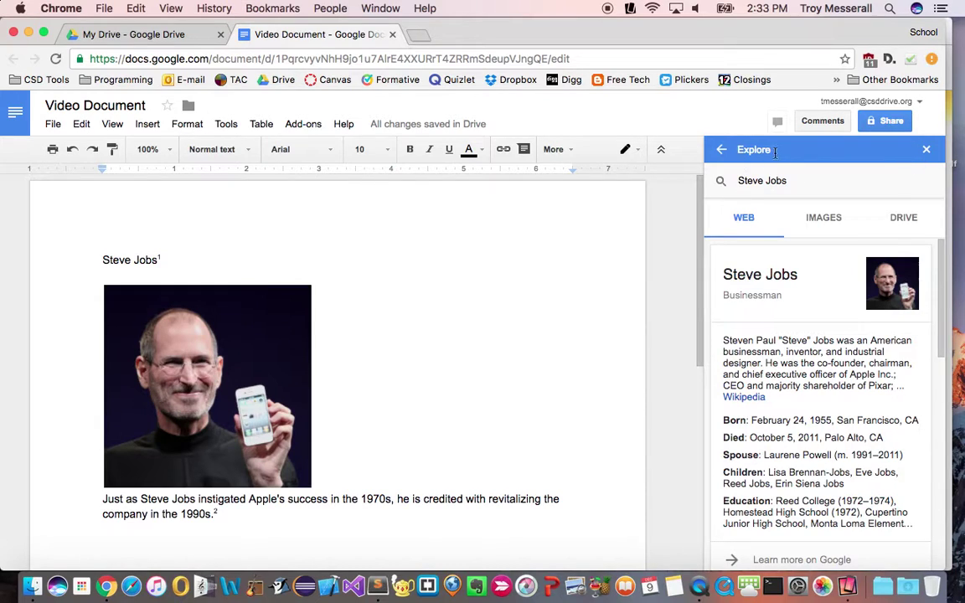
left_click(926, 150)
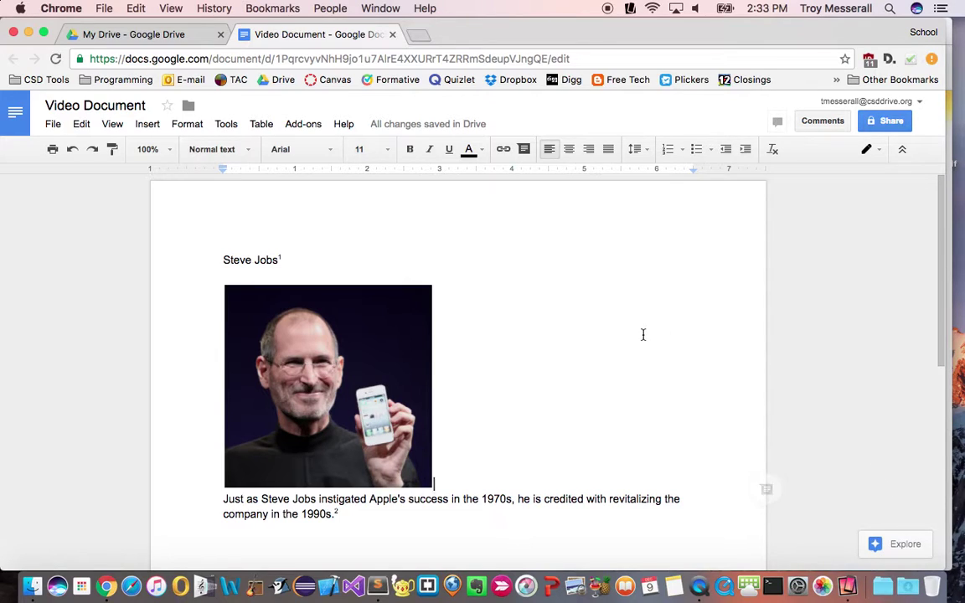
scroll(643, 335, "down", 2)
scroll(643, 335, "down", 2)
scroll(643, 335, "up", 4)
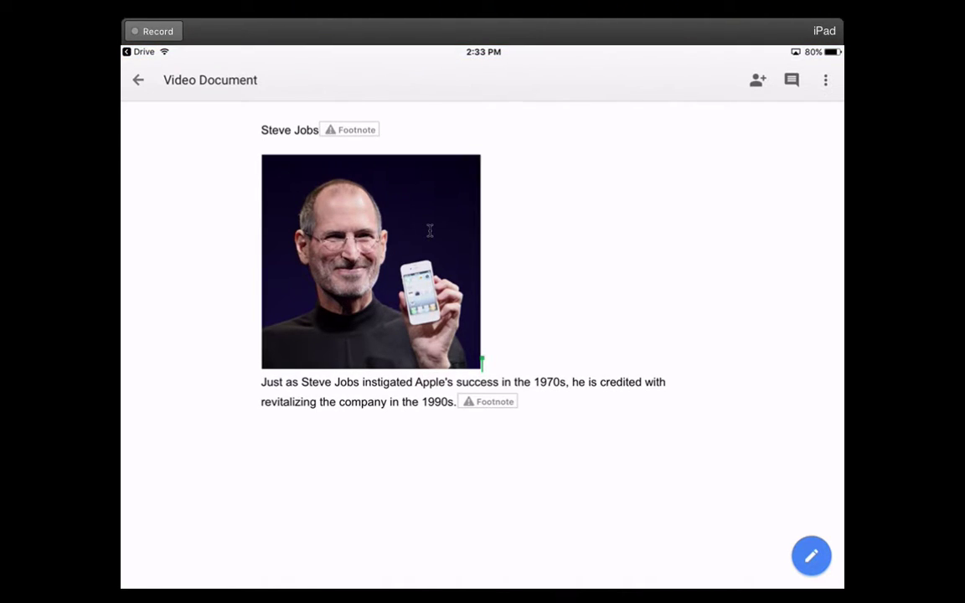
- Switch to the Google Docs app on the iPad, look over Video Document and check its viewing-mode options
scroll(430, 231, "down", 1)
scroll(430, 231, "up", 1)
scroll(429, 230, "down", 1)
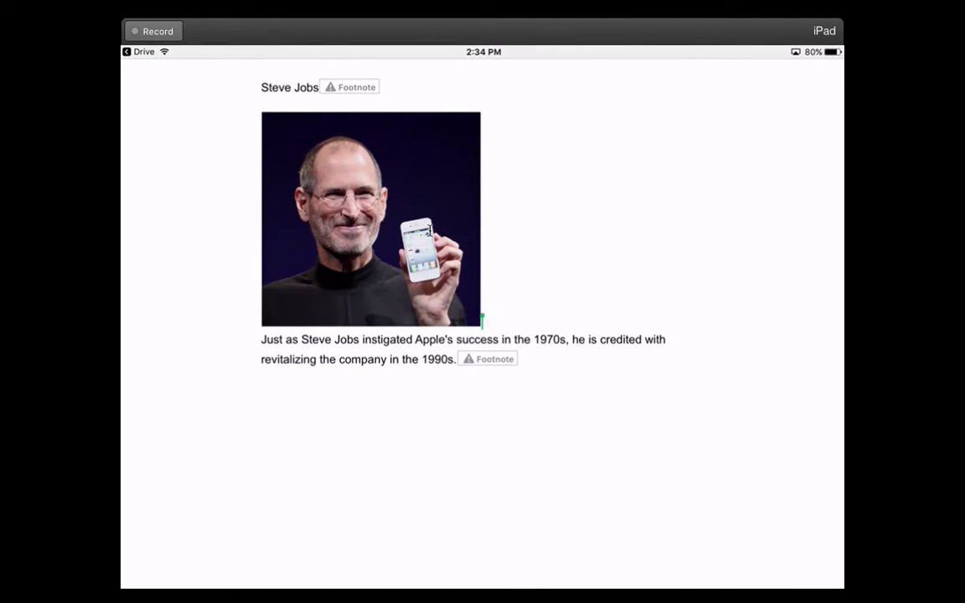
scroll(430, 231, "up", 1)
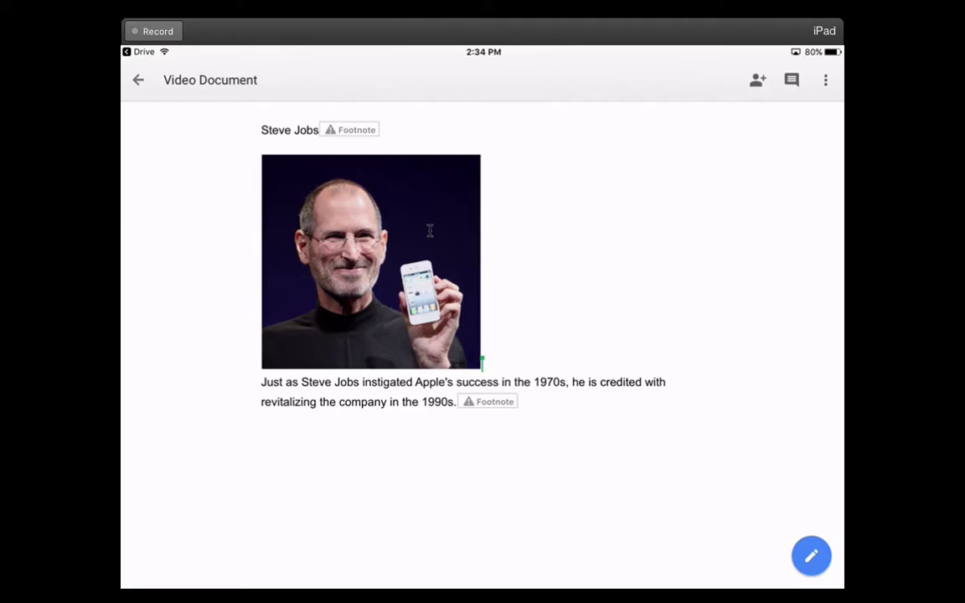
left_click(826, 79)
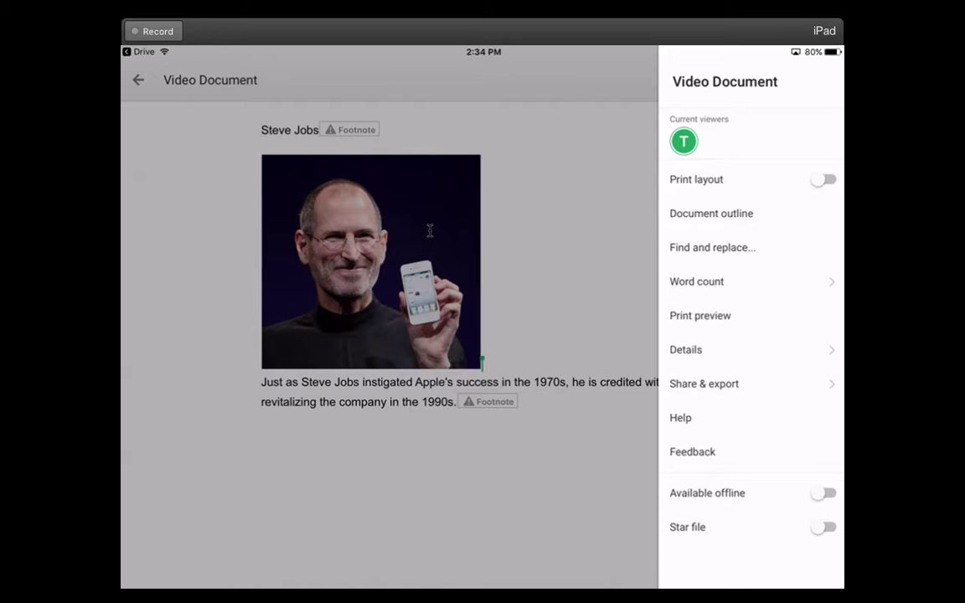
left_click(430, 231)
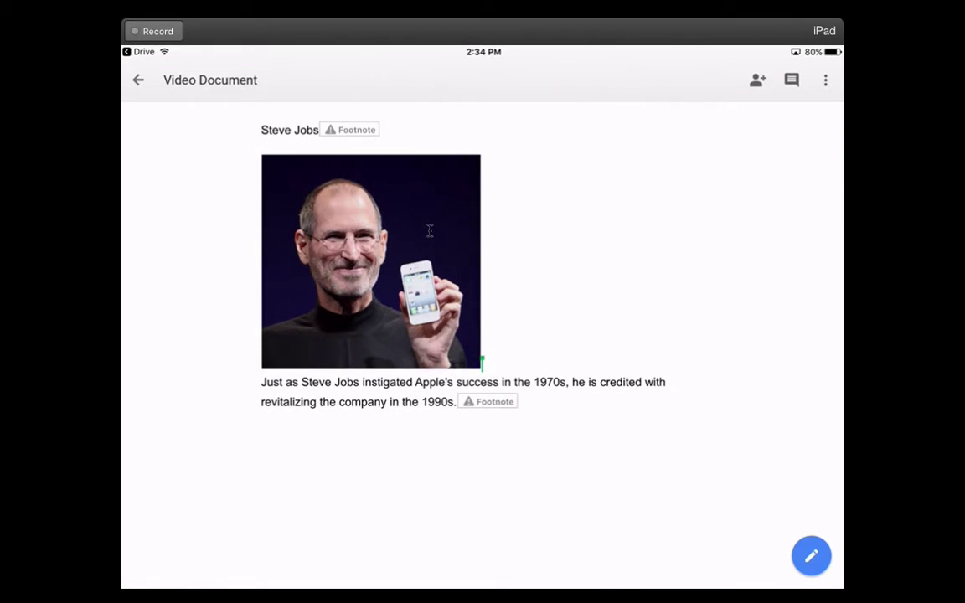
- Start editing the document and add a blank line between the quote about Apple's success and its footnote marker
left_click(812, 556)
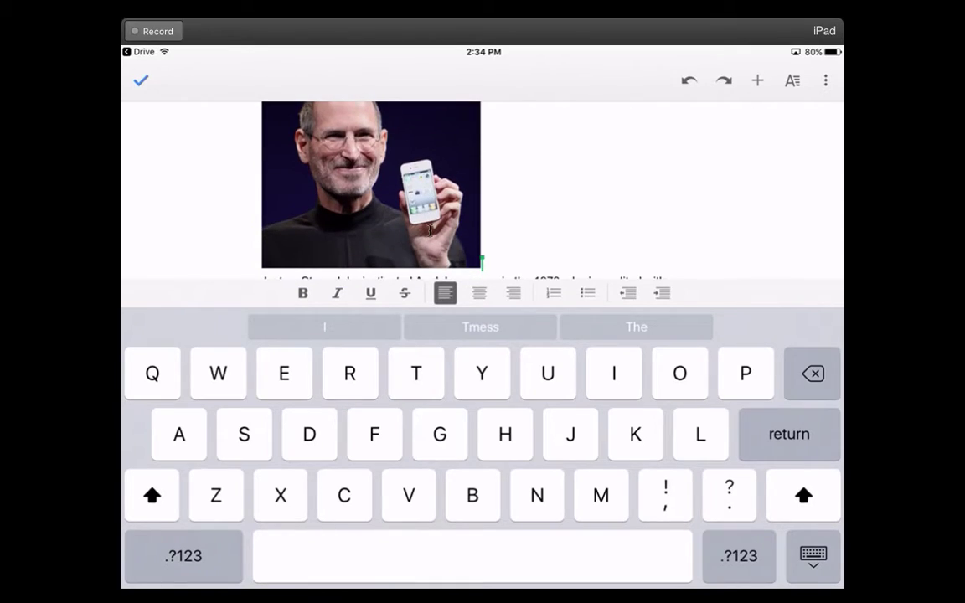
type(".")
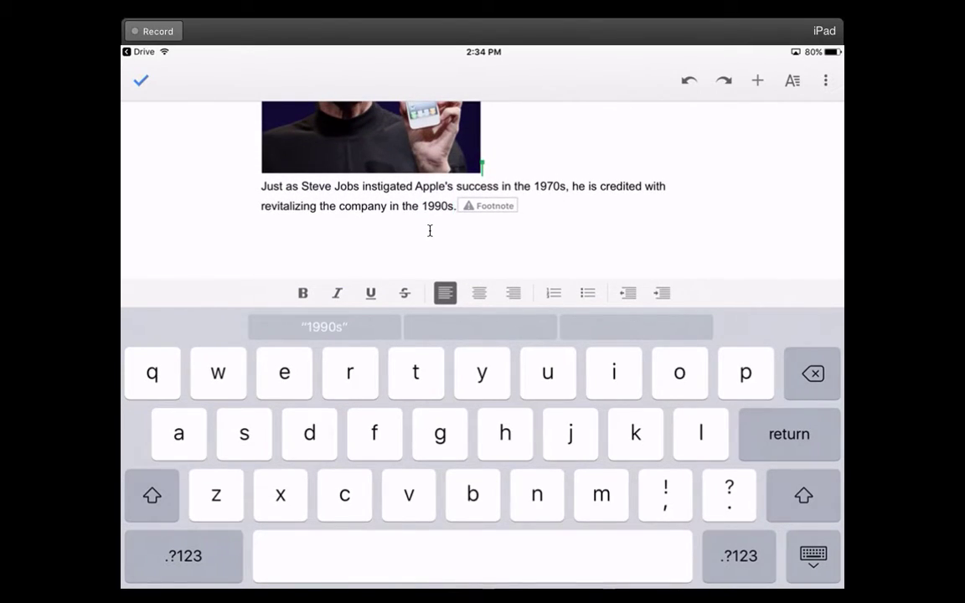
left_click(430, 230)
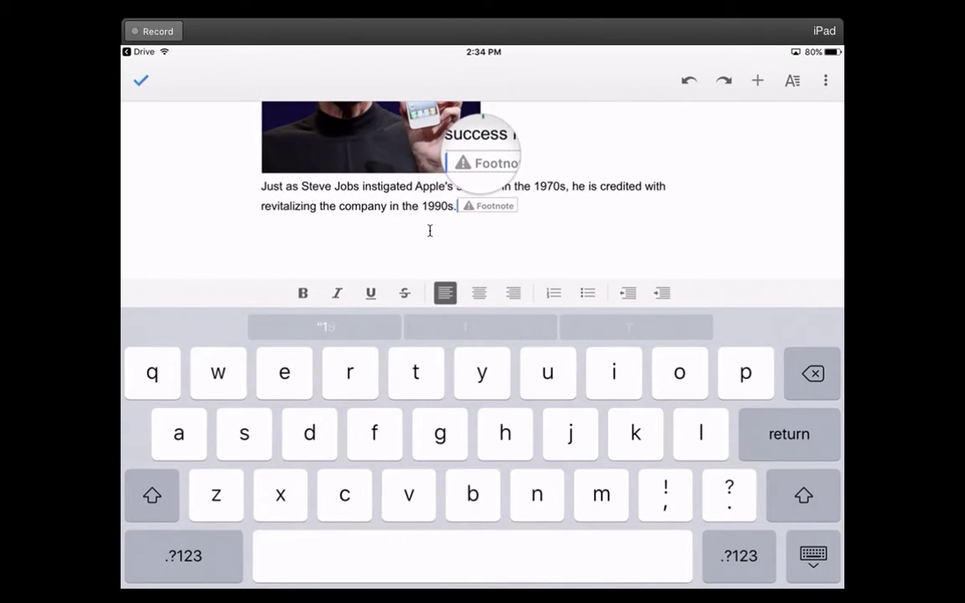
key("Return")
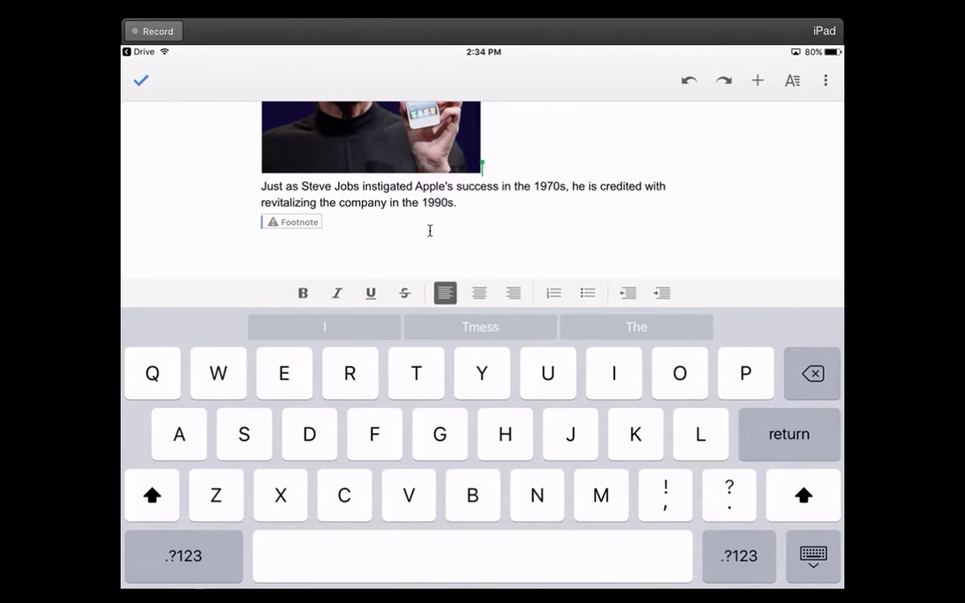
key("BackSpace")
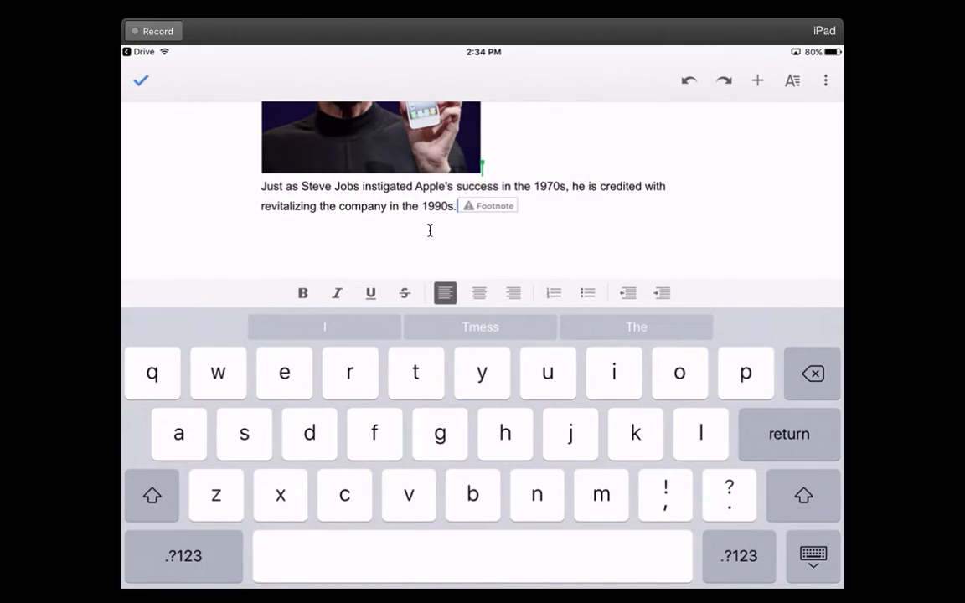
scroll(430, 230, "up", 3)
scroll(429, 231, "down", 3)
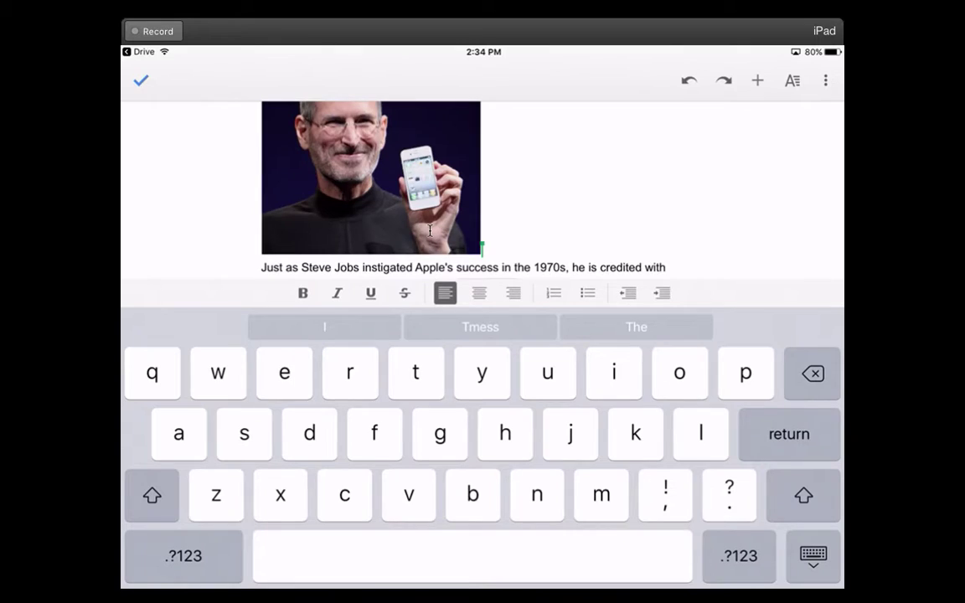
key("Return")
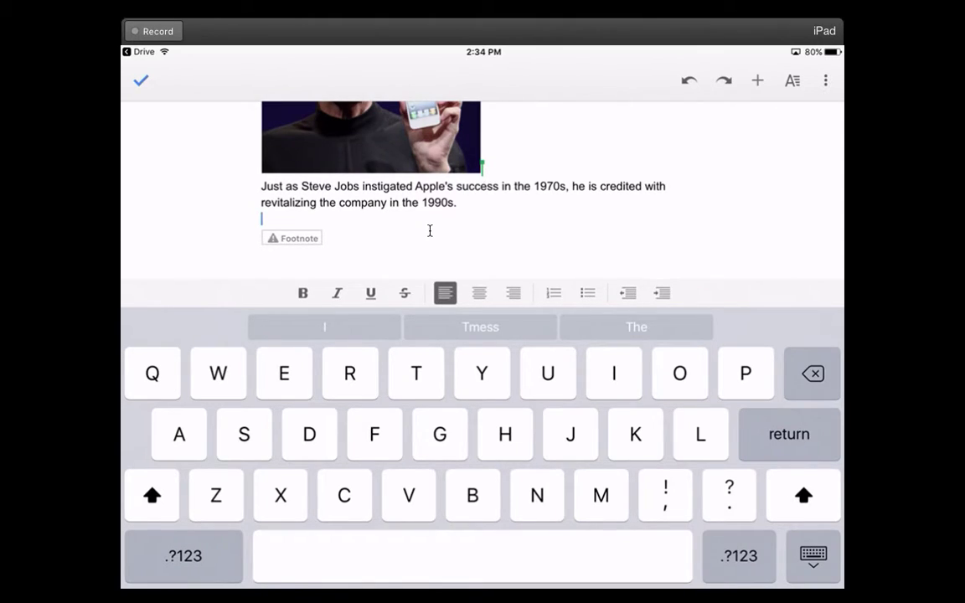
- Open Explore for the document on the iPad and look through its topics, images and related research
left_click(825, 80)
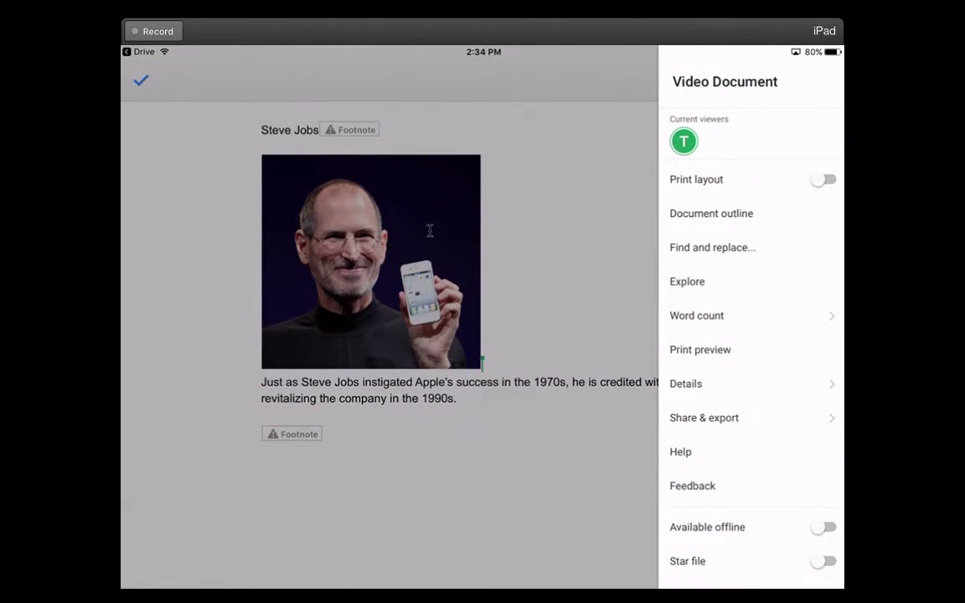
left_click(687, 282)
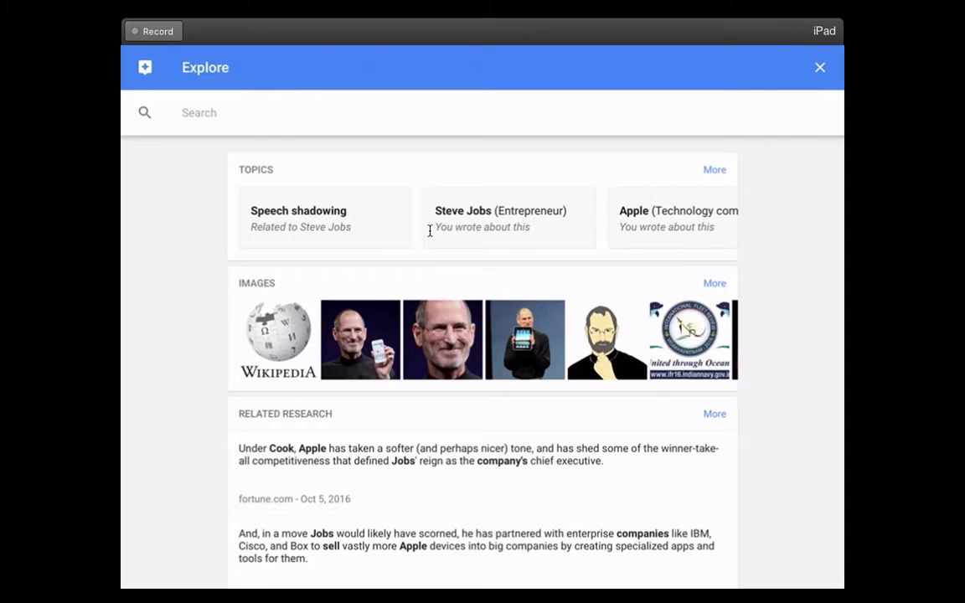
scroll(429, 231, "down", 3)
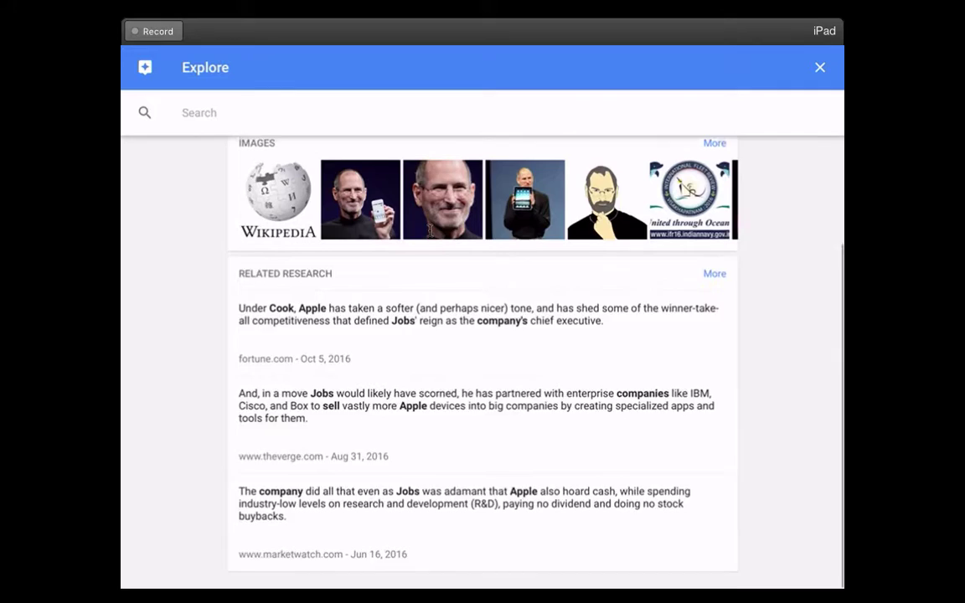
scroll(430, 231, "up", 3)
scroll(430, 230, "up", 1)
scroll(430, 230, "down", 2)
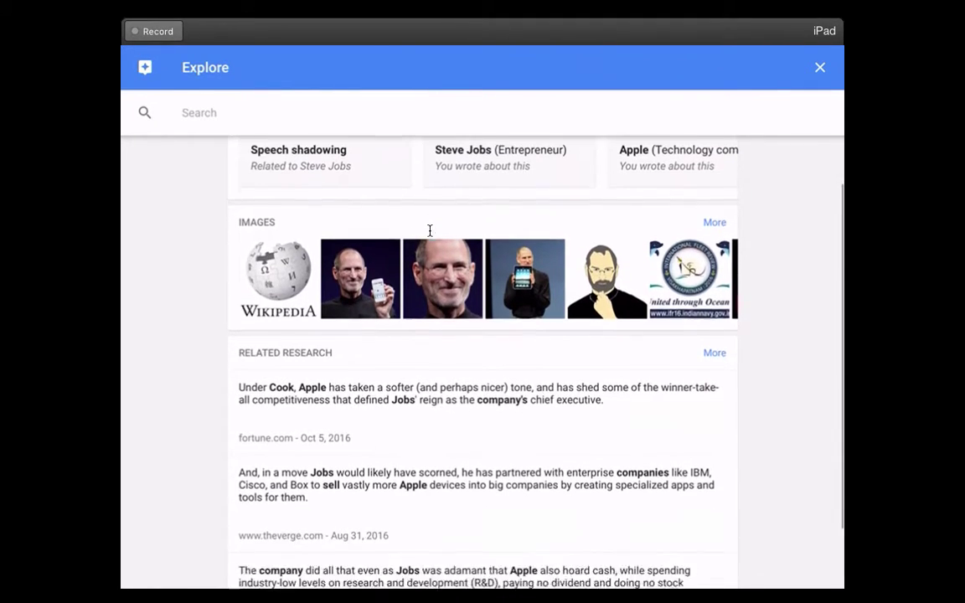
- Search Explore for "apple computer" and show the image results
scroll(430, 231, "up", 1)
scroll(430, 230, "down", 2)
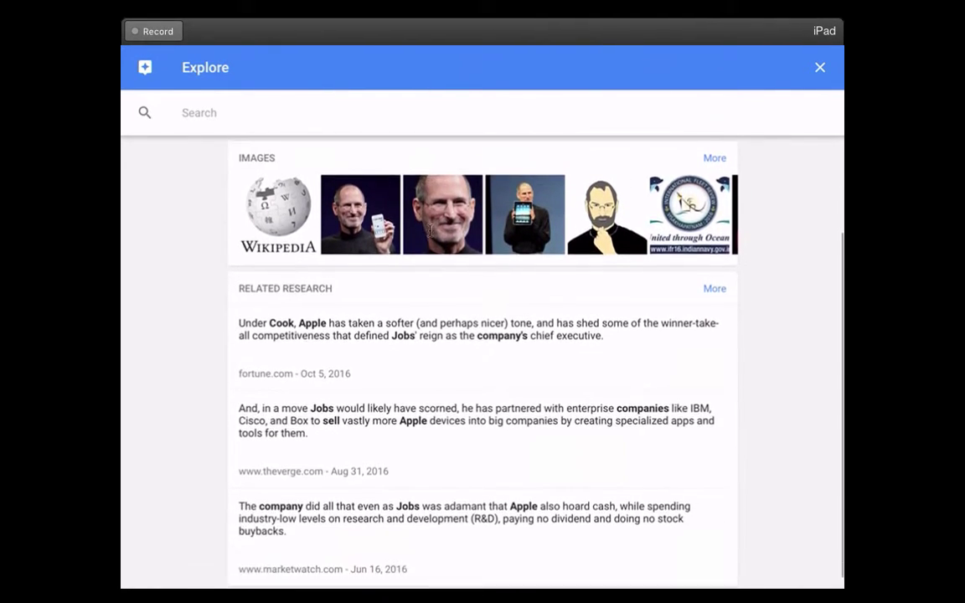
scroll(430, 230, "up", 2)
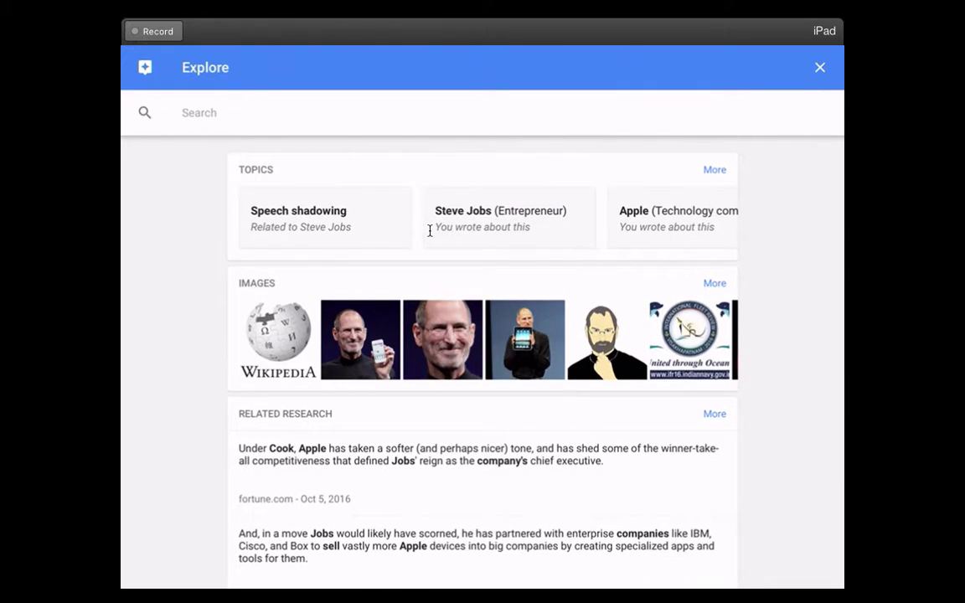
scroll(430, 231, "down", 2)
scroll(429, 230, "up", 1)
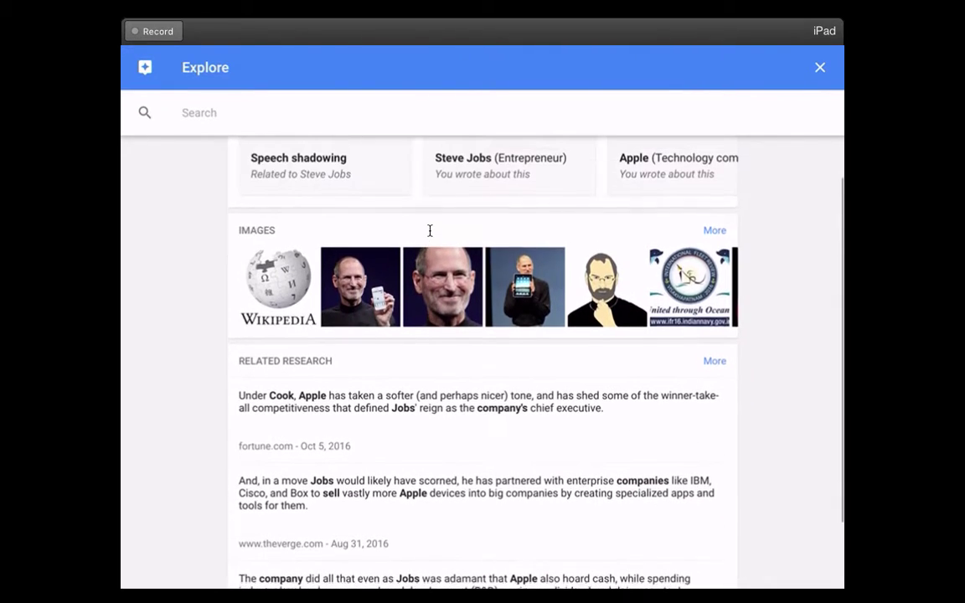
scroll(430, 230, "up", 2)
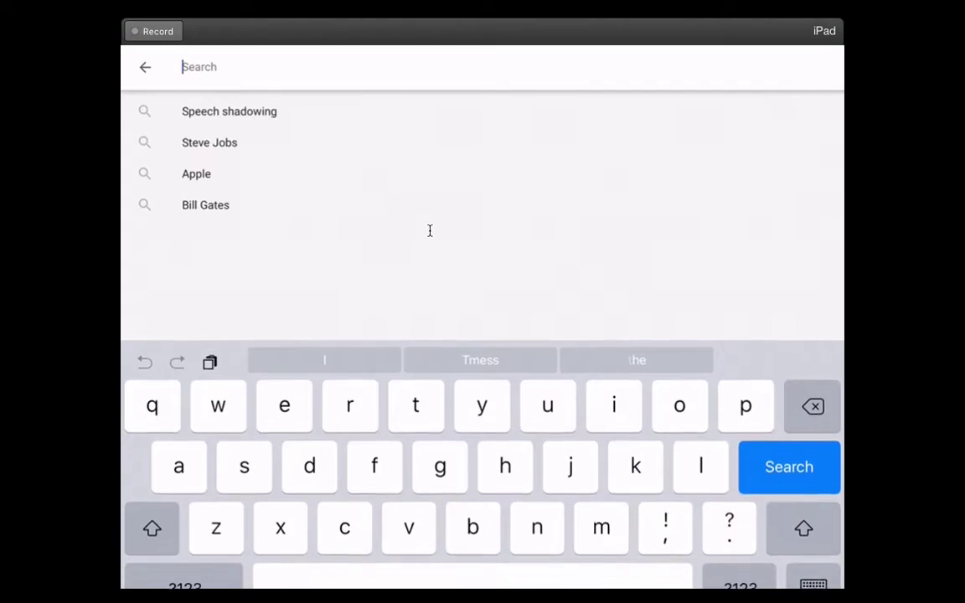
type("a")
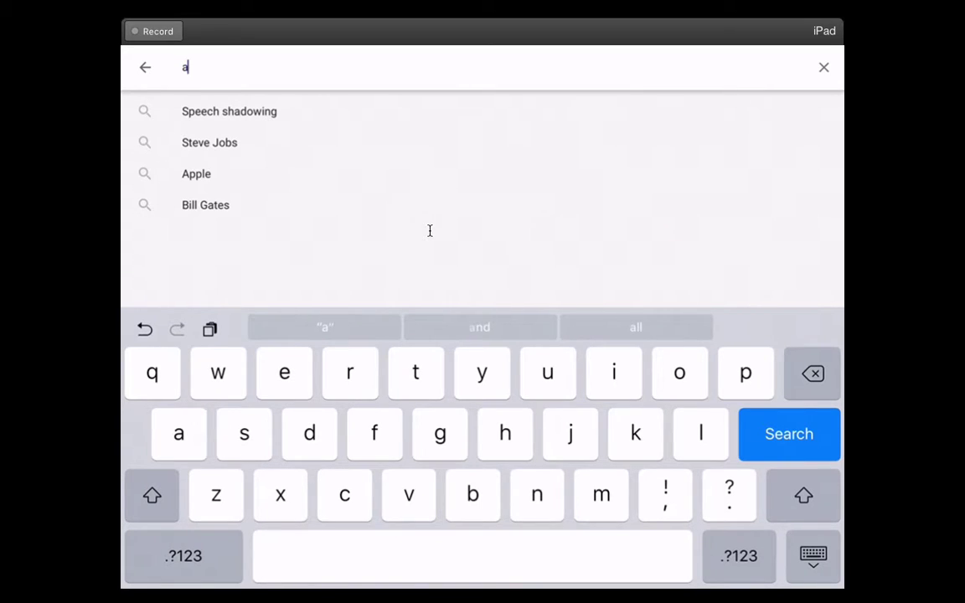
type("pple computer")
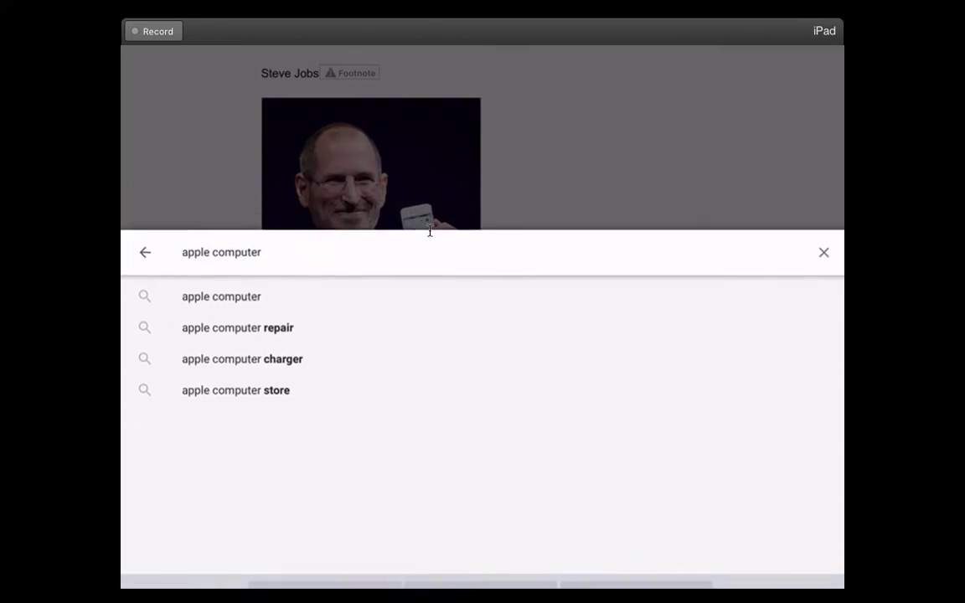
key("Return")
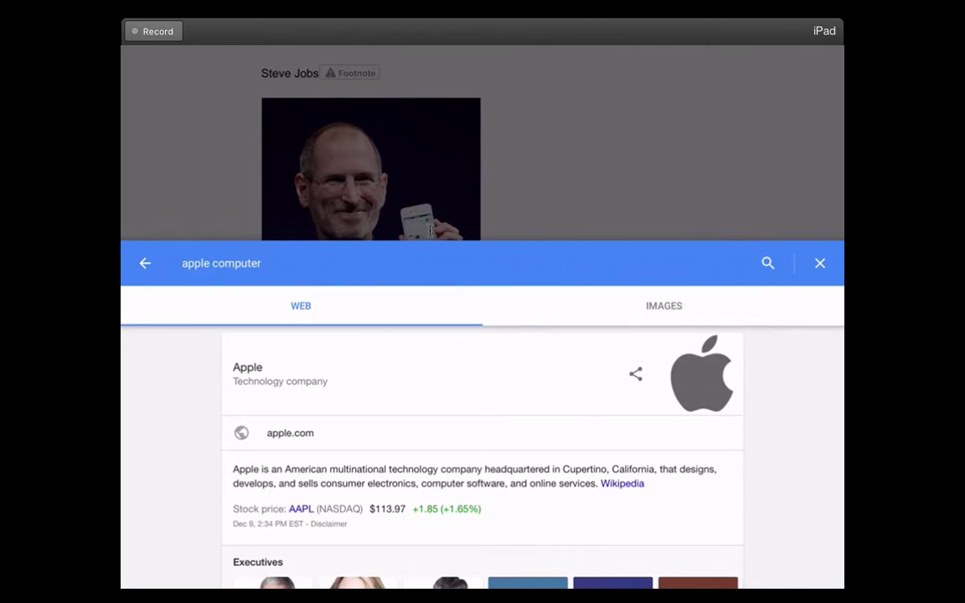
left_click(664, 306)
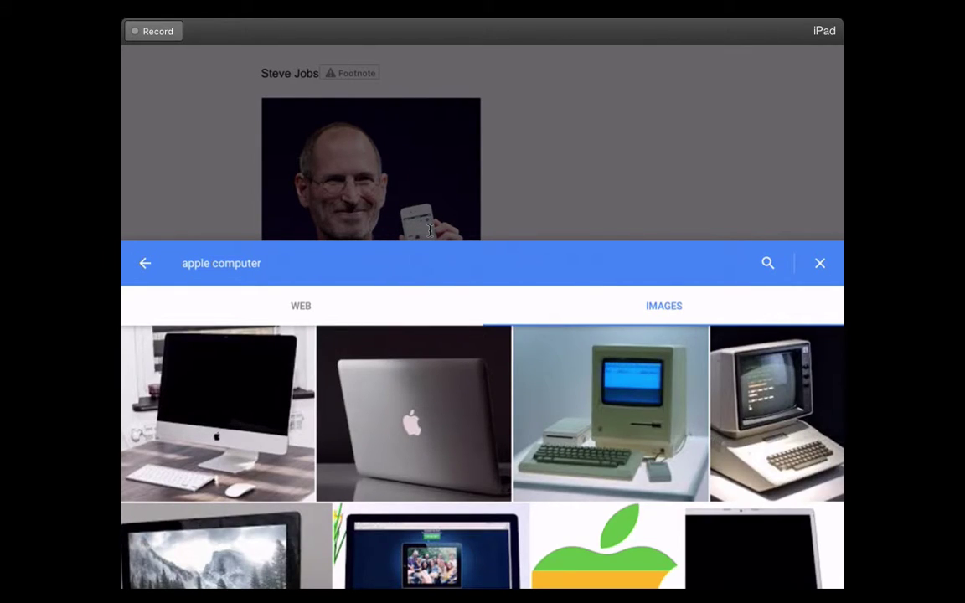
- Preview the two vintage Apple computer images and insert the silver Apple laptop image into the document
left_click(611, 413)
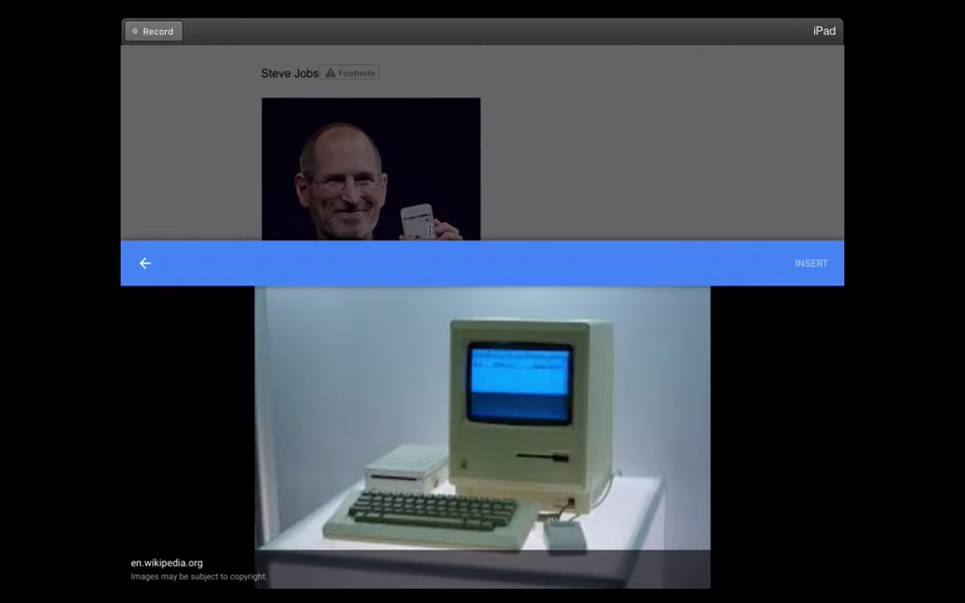
left_click(145, 263)
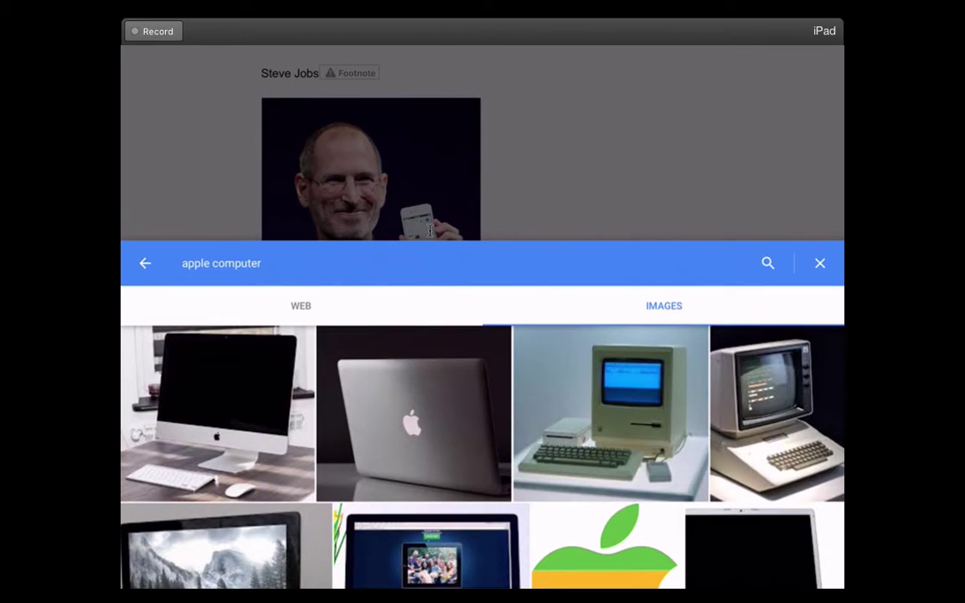
left_click(777, 413)
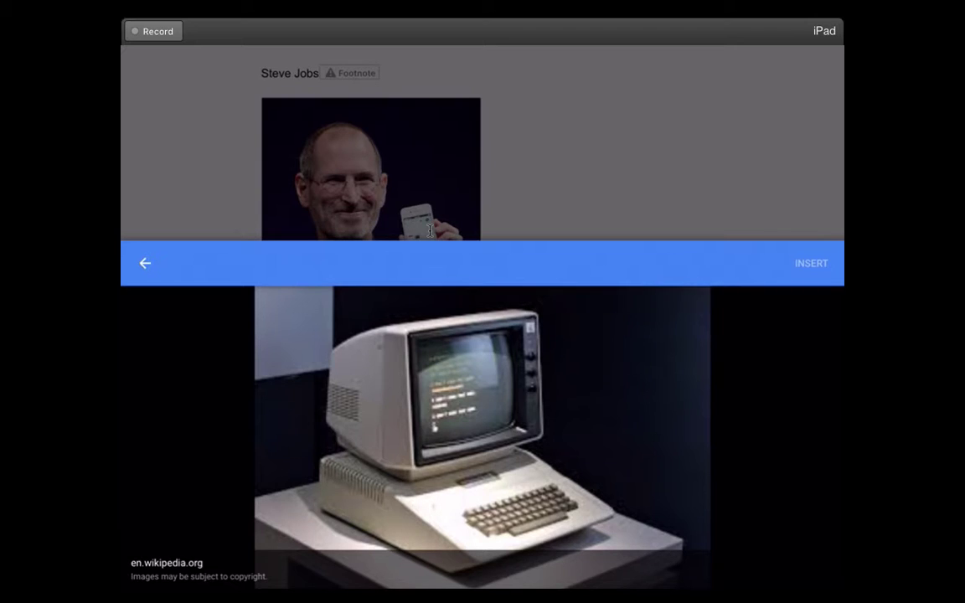
left_click(145, 263)
left_click(411, 410)
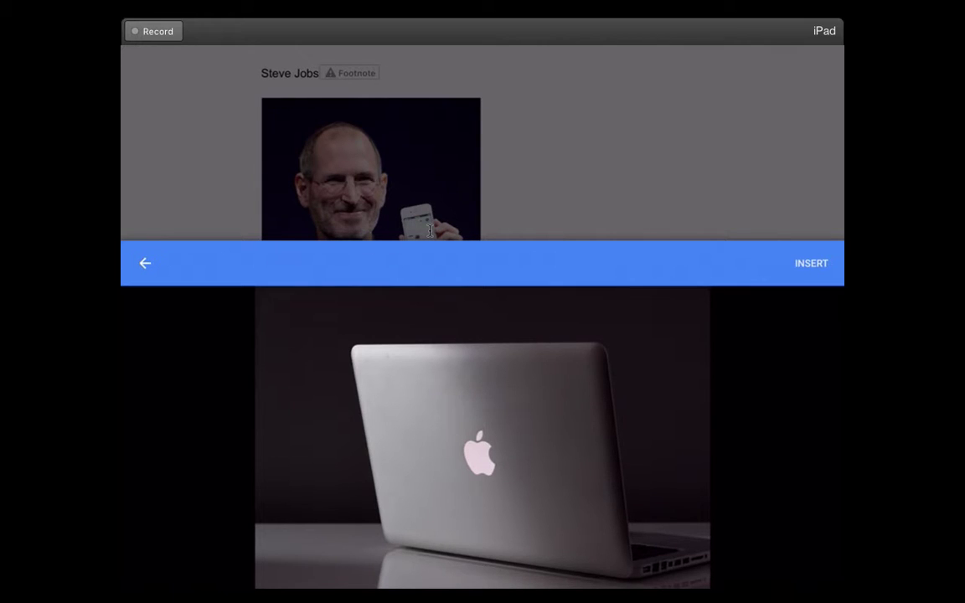
left_click(811, 263)
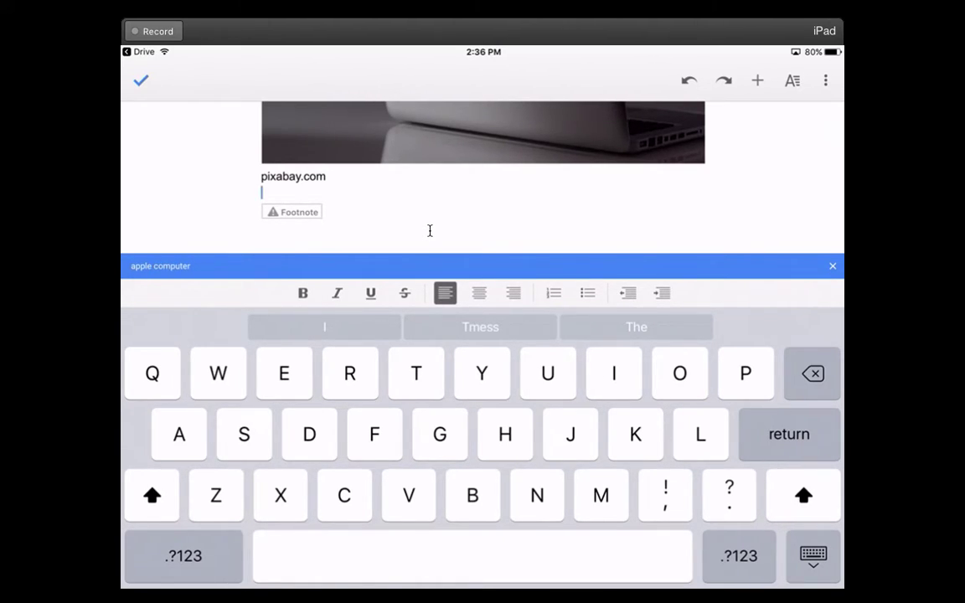
- Check the inserted laptop image below the quote and finish editing the document
scroll(430, 230, "up", 5)
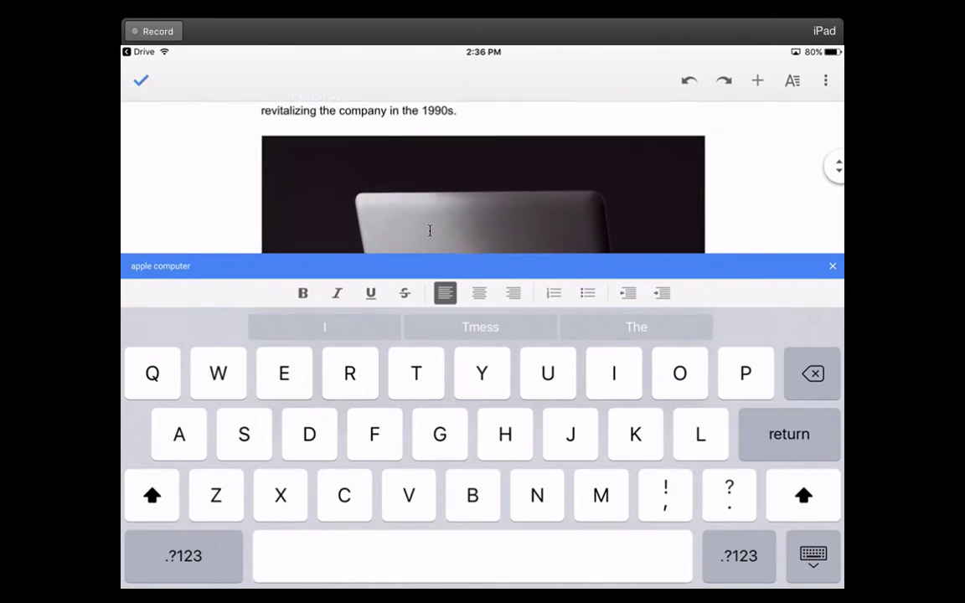
scroll(430, 231, "down", 2)
scroll(430, 230, "up", 1)
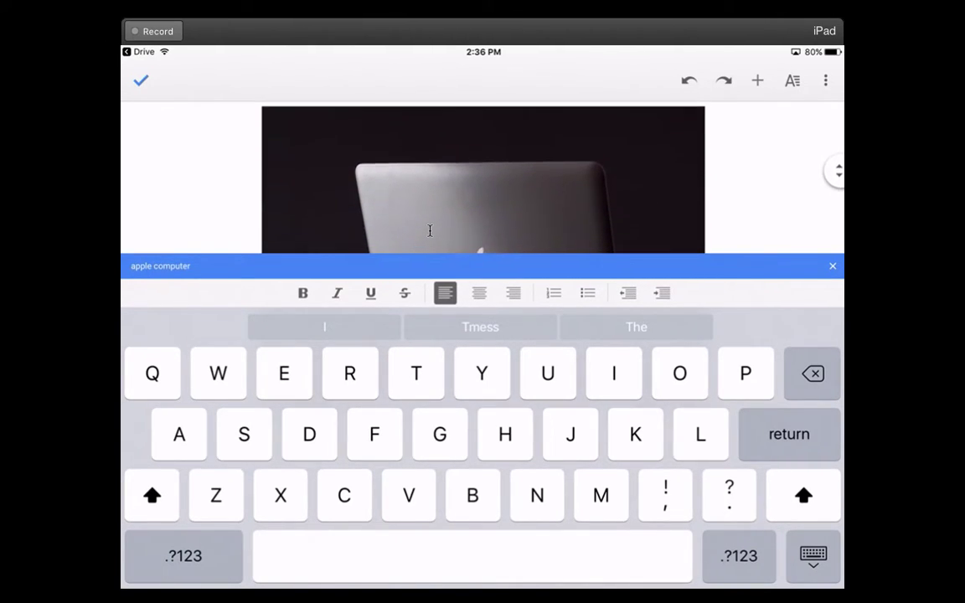
scroll(429, 231, "down", 2)
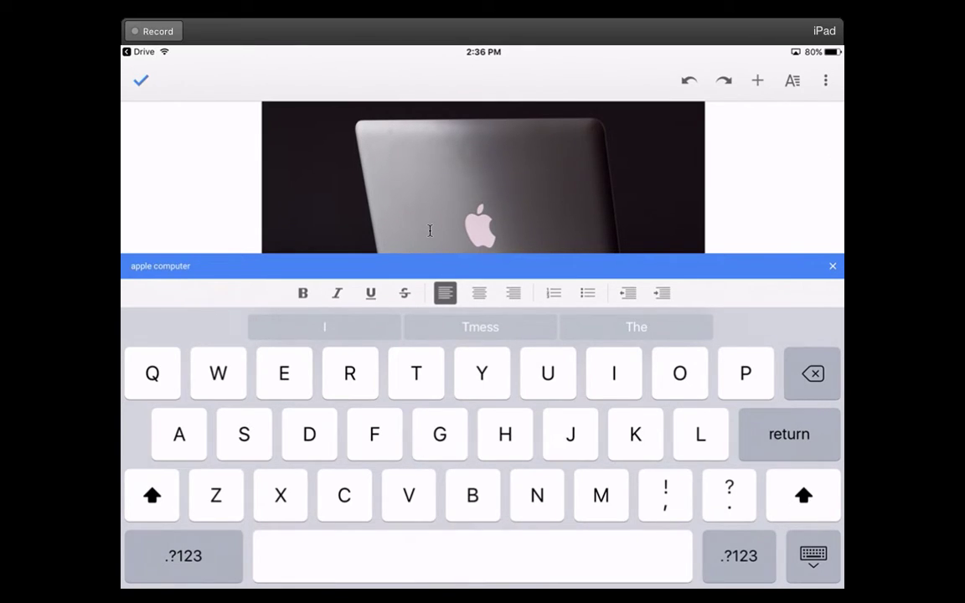
left_click(141, 79)
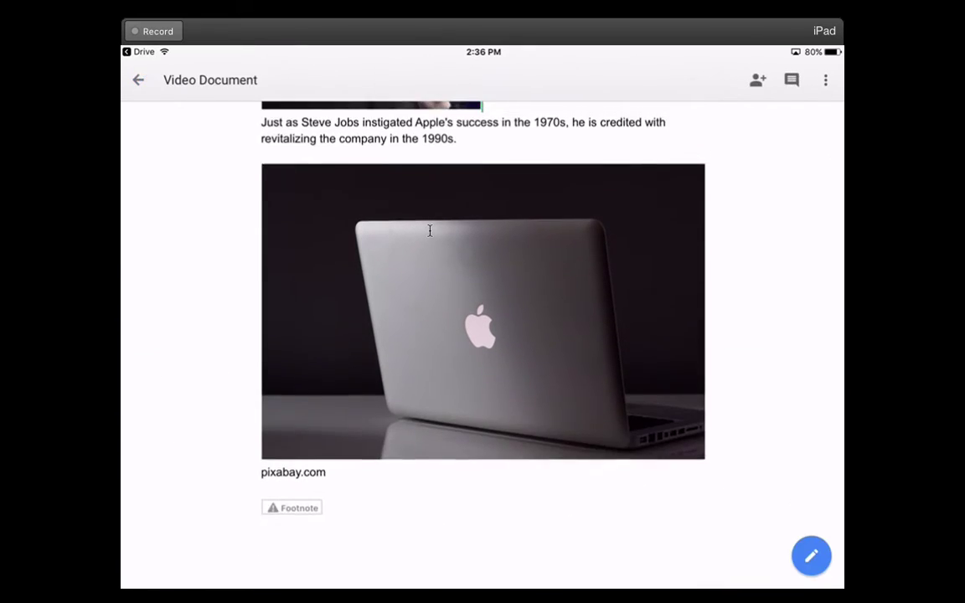
- Review the document from the Steve Jobs heading down to the laptop image's source line and footnote marker
scroll(430, 230, "up", 5)
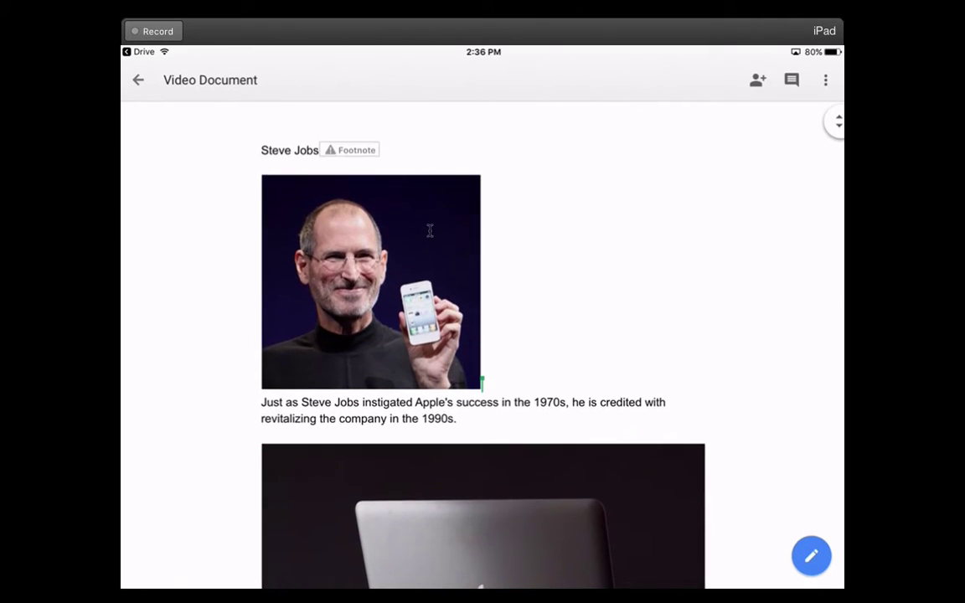
scroll(430, 230, "down", 2)
scroll(430, 231, "down", 4)
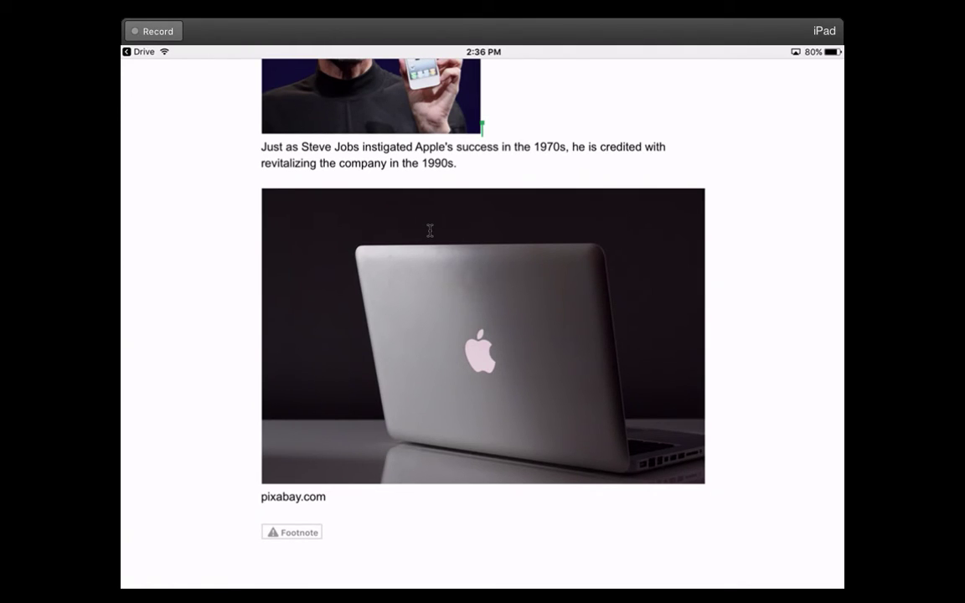
scroll(430, 230, "up", 5)
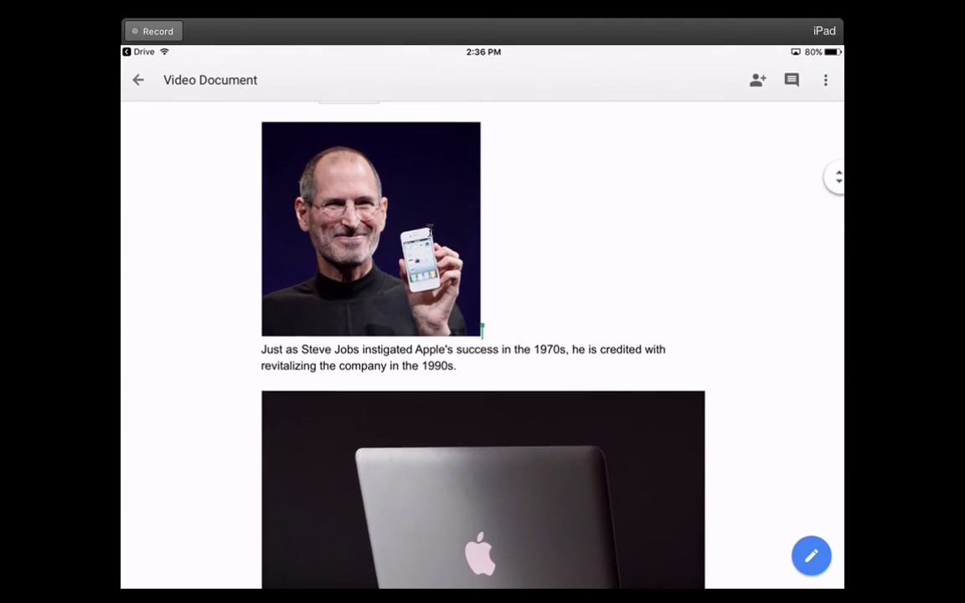